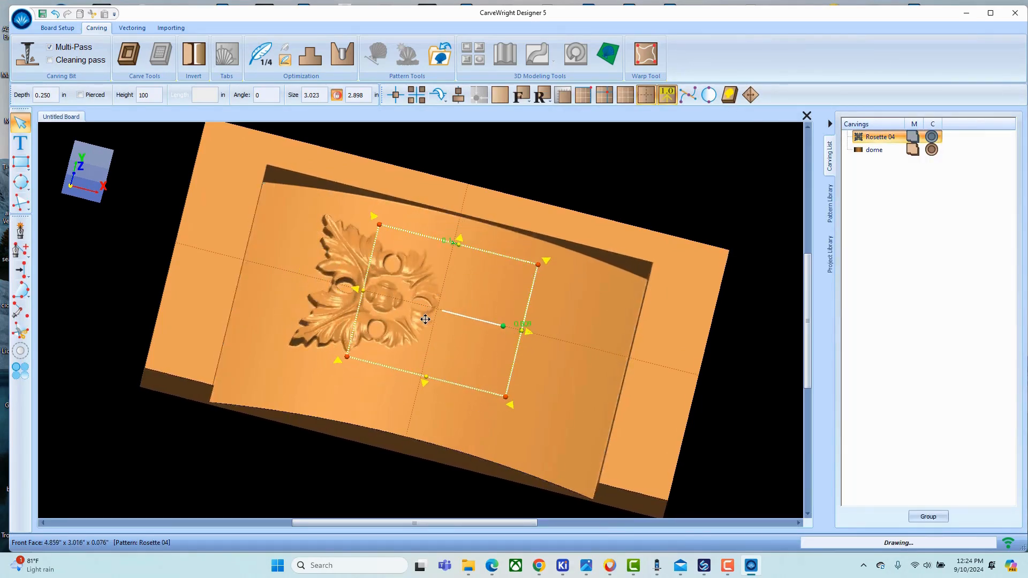
# Step: Set the Rosette 04 carving's merge mode to Merge Additive and examine the rosette on the dome
pyautogui.click(913, 139)
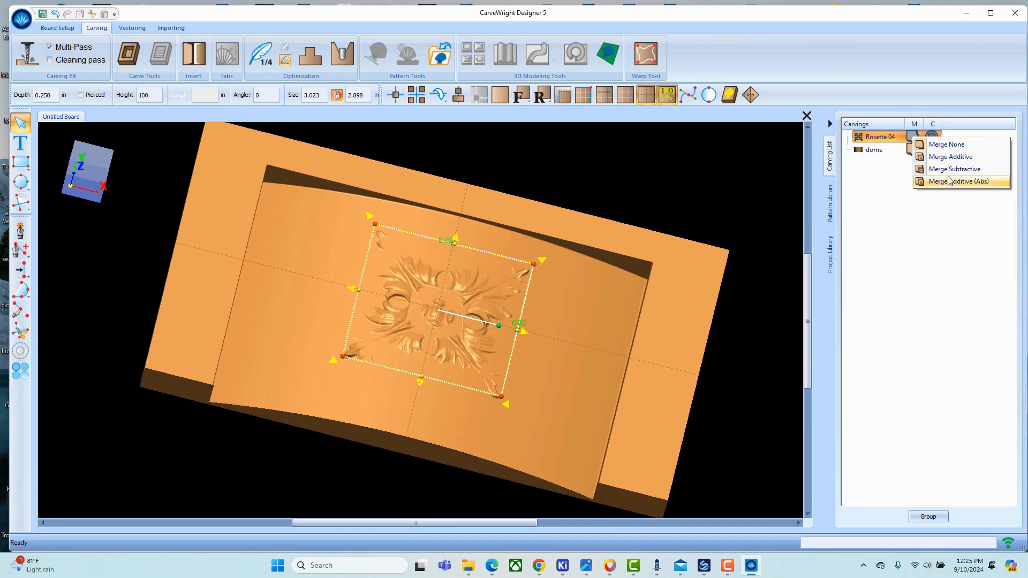
pyautogui.click(920, 158)
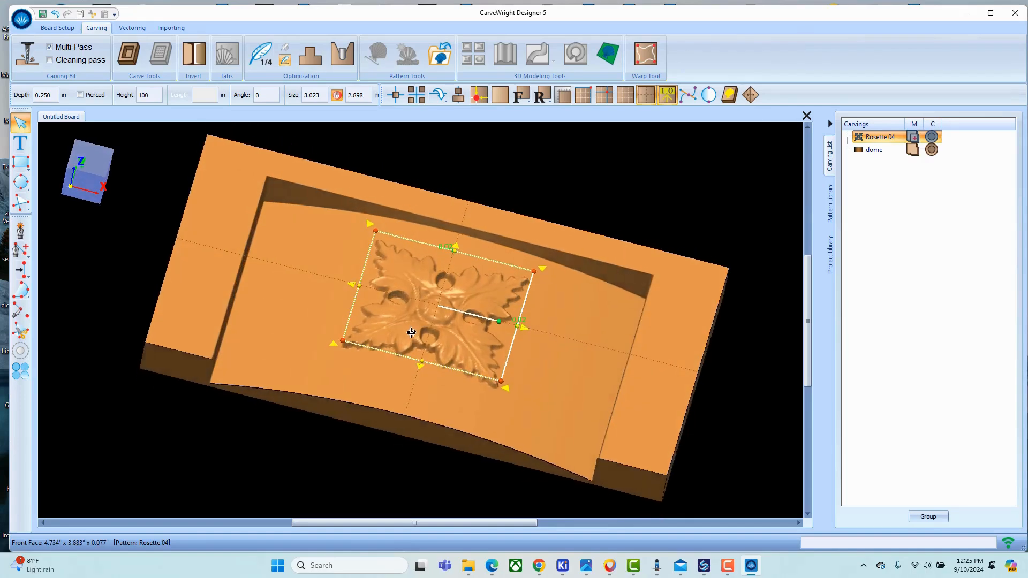
pyautogui.scroll(-1, 411, 332)
pyautogui.moveTo(399, 350); pyautogui.dragTo(415, 332, button='middle')
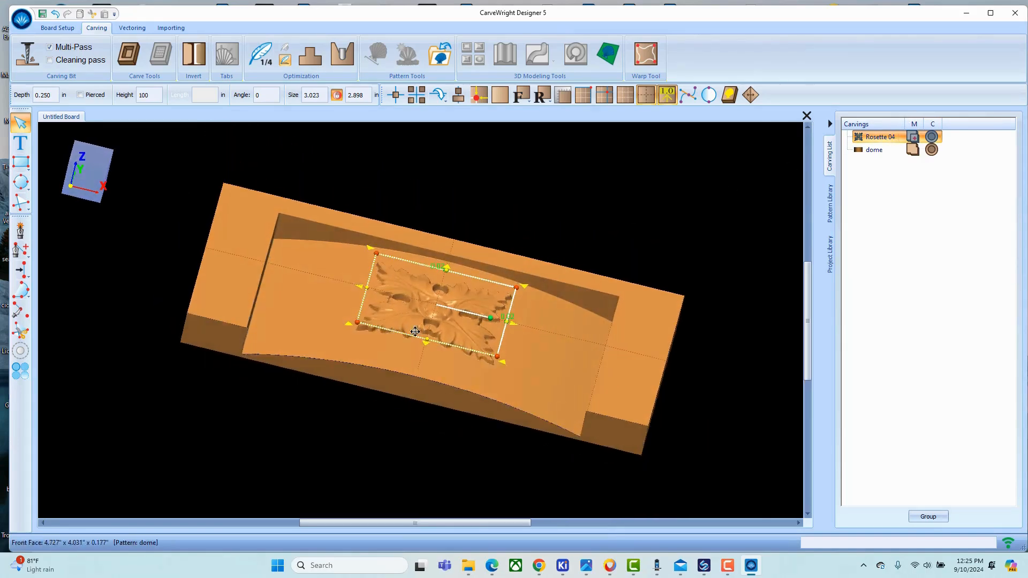
pyautogui.scroll(2, 414, 332)
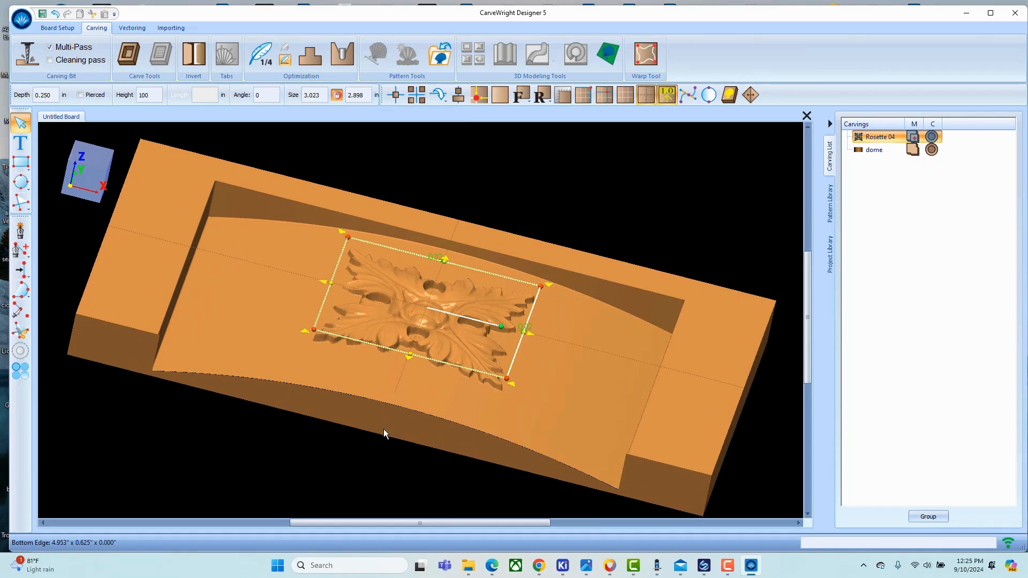
pyautogui.moveTo(381, 410); pyautogui.dragTo(374, 393, button='middle')
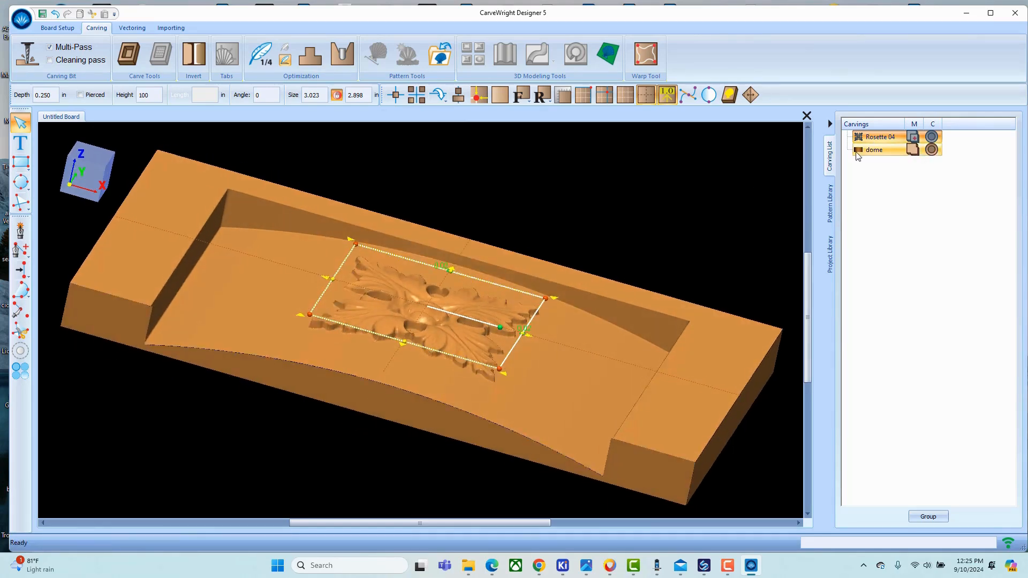
pyautogui.moveTo(329, 387); pyautogui.dragTo(441, 319, button='middle')
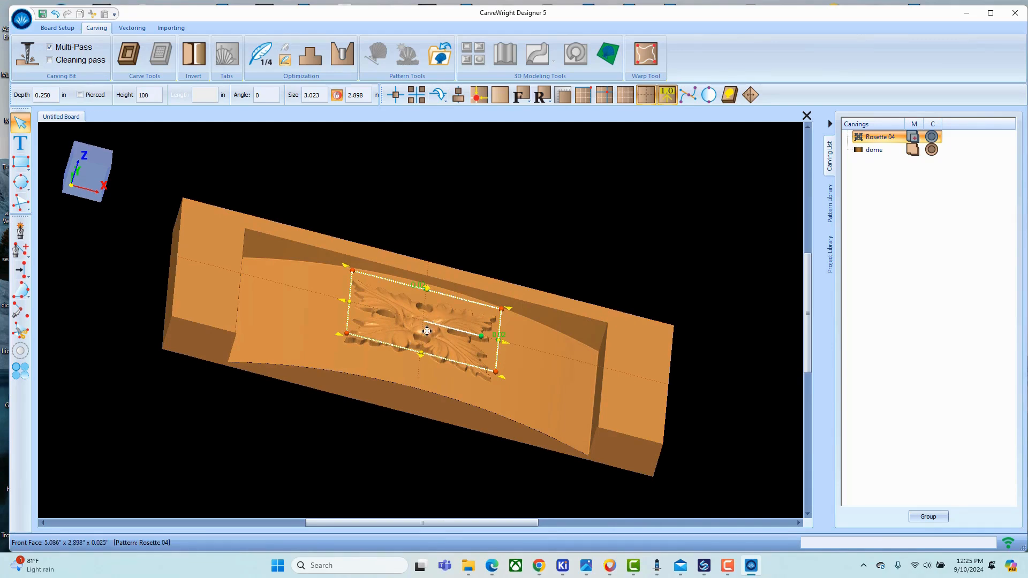
pyautogui.moveTo(427, 331)
pyautogui.mouseDown(button='middle')
pyautogui.moveTo(408, 296)
pyautogui.moveTo(411, 306)
pyautogui.moveTo(435, 277)
pyautogui.moveTo(420, 344)
pyautogui.moveTo(365, 430)
pyautogui.moveTo(390, 408)
pyautogui.moveTo(566, 379)
pyautogui.moveTo(555, 326)
pyautogui.moveTo(435, 323)
pyautogui.mouseUp(button='middle')
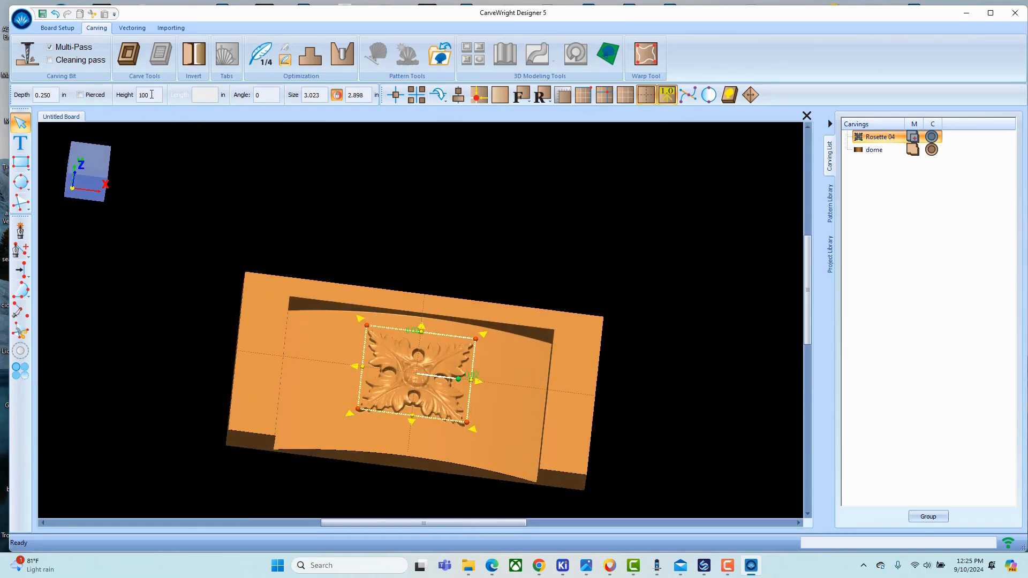
# Step: Set the Rosette 04 carving's height to 900
pyautogui.doubleClick(150, 96)
pyautogui.write('900')
pyautogui.press('Return')
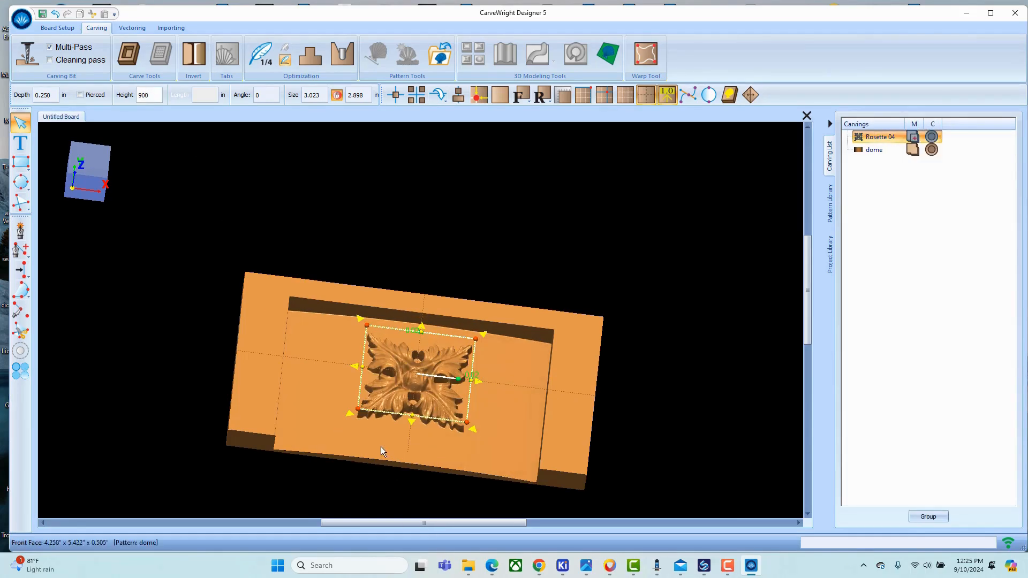
pyautogui.moveTo(343, 369); pyautogui.dragTo(274, 236)
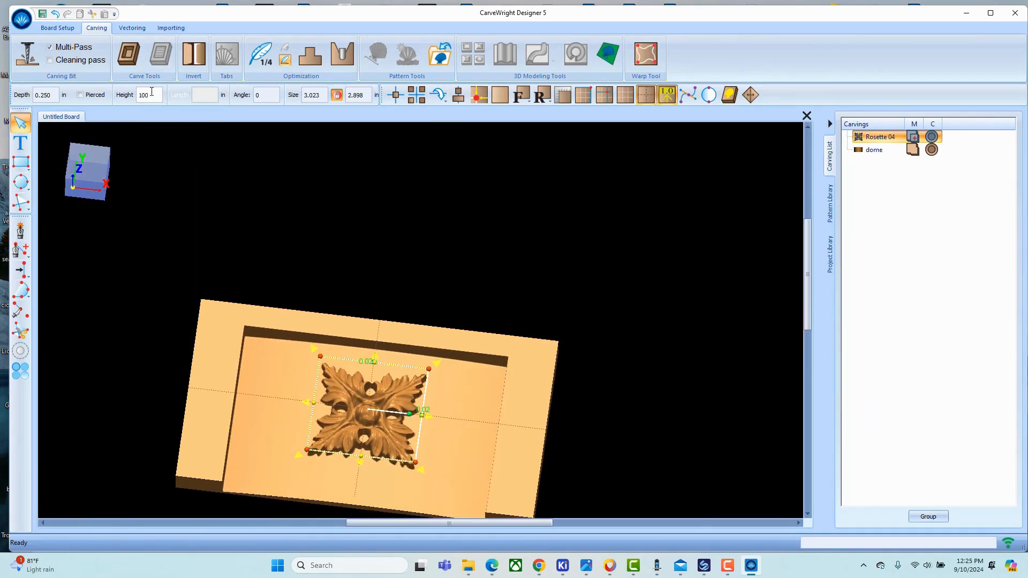
# Step: Set the Rosette 04 carving's height to 100 and inspect the rosette on the dome
pyautogui.press('Return')
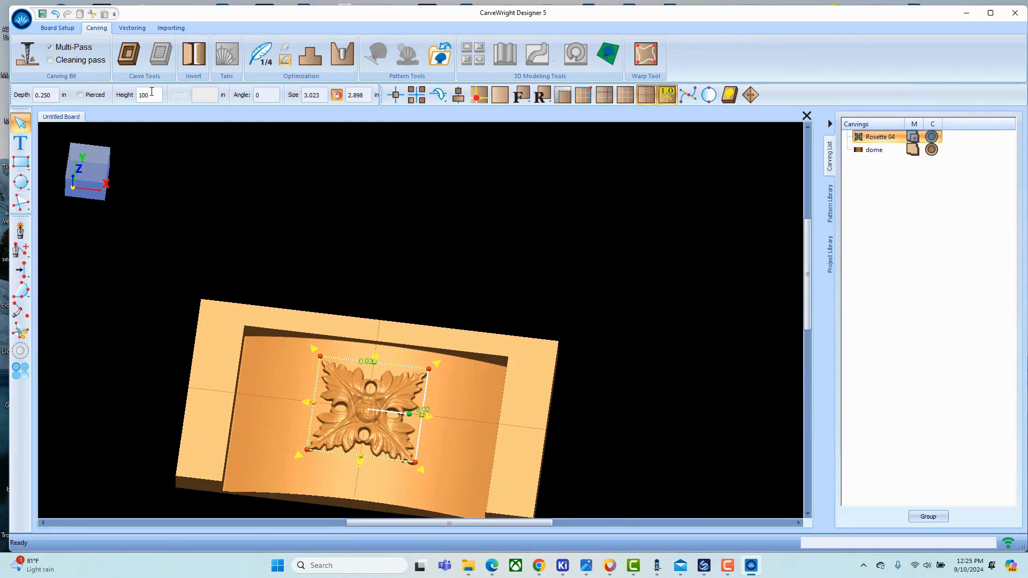
pyautogui.moveTo(341, 442); pyautogui.dragTo(333, 462, button='middle')
pyautogui.scroll(-2, 333, 461)
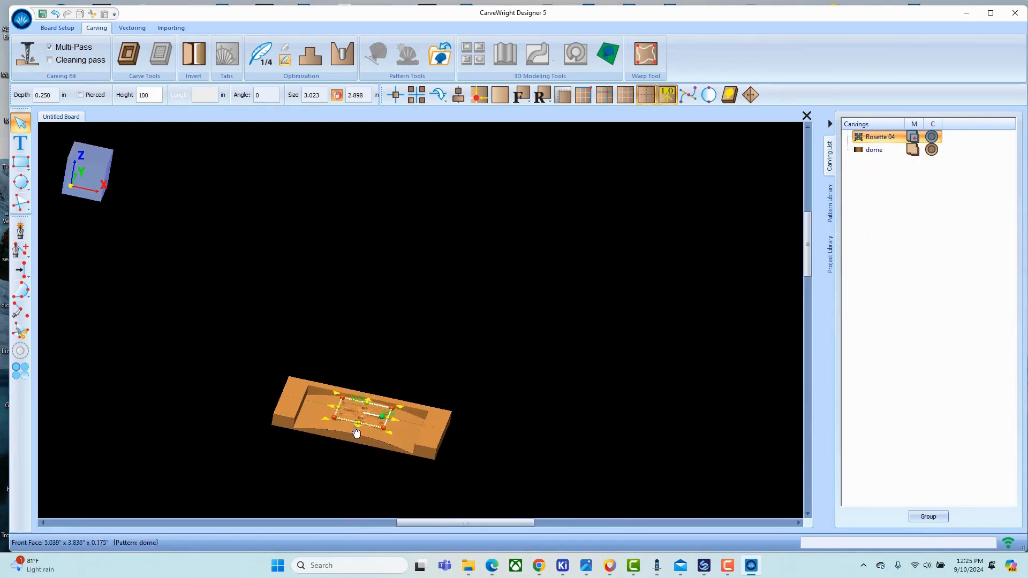
pyautogui.scroll(5, 380, 416)
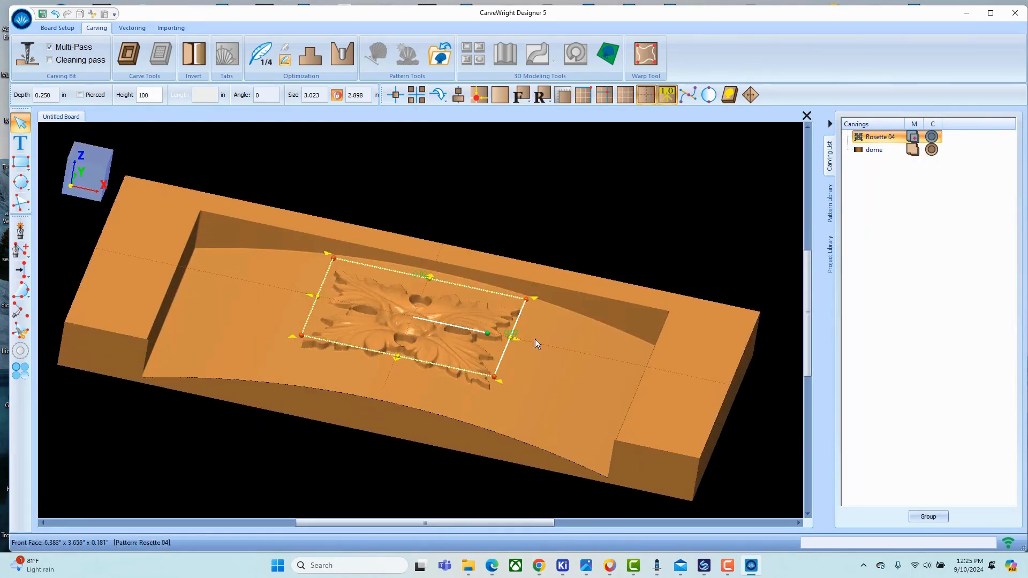
# Step: Set the Rosette 04 carving's merge mode to Merge None
pyautogui.click(915, 136)
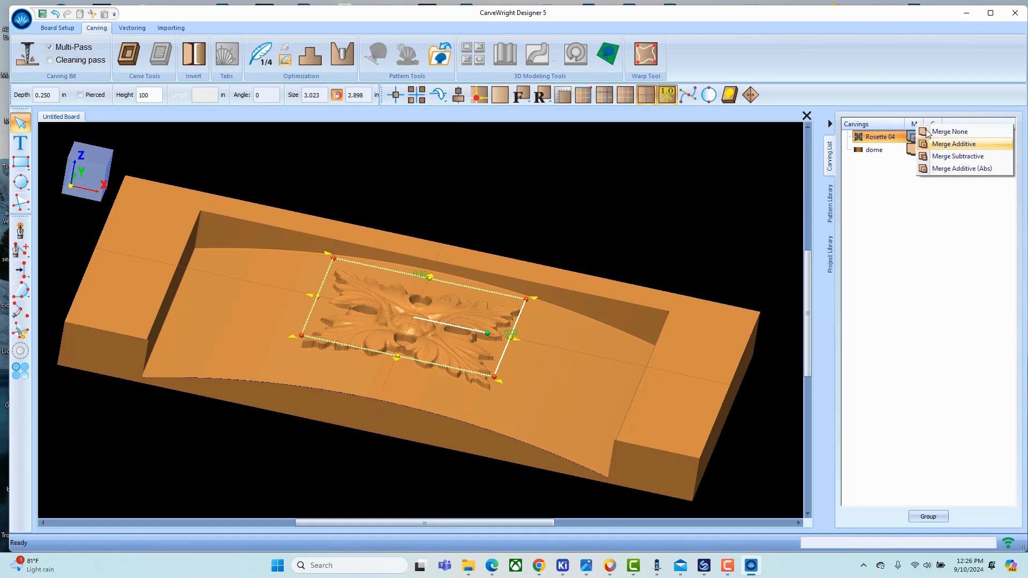
pyautogui.click(933, 144)
pyautogui.scroll(-4, 395, 348)
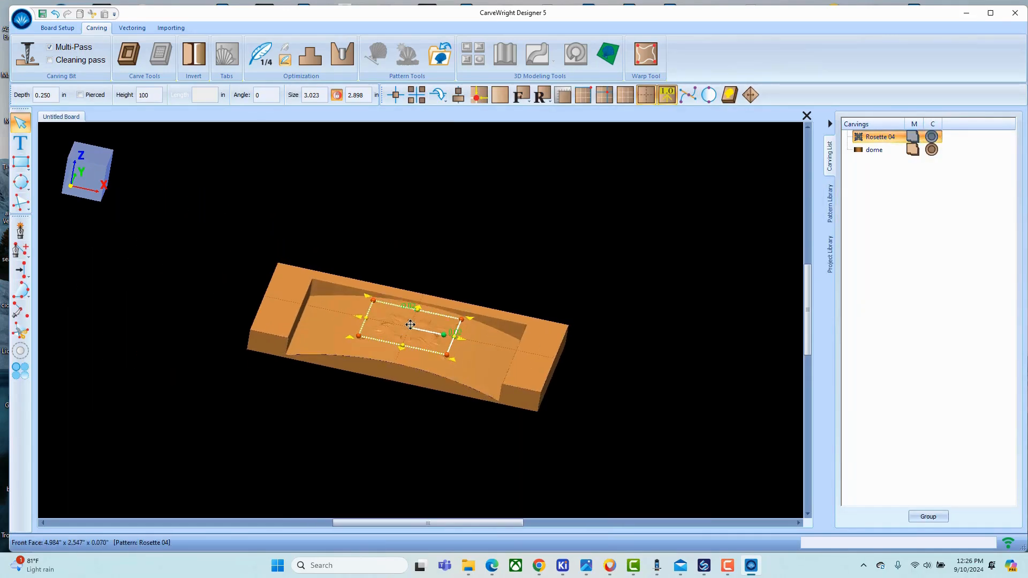
pyautogui.moveTo(410, 326); pyautogui.dragTo(442, 360, button='middle')
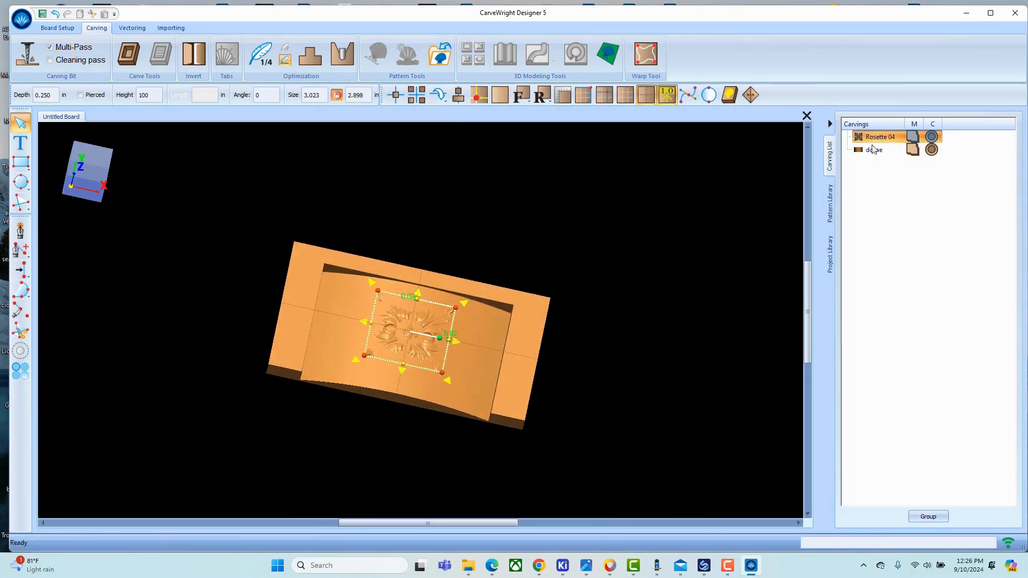
pyautogui.moveTo(392, 362); pyautogui.dragTo(396, 351, button='middle')
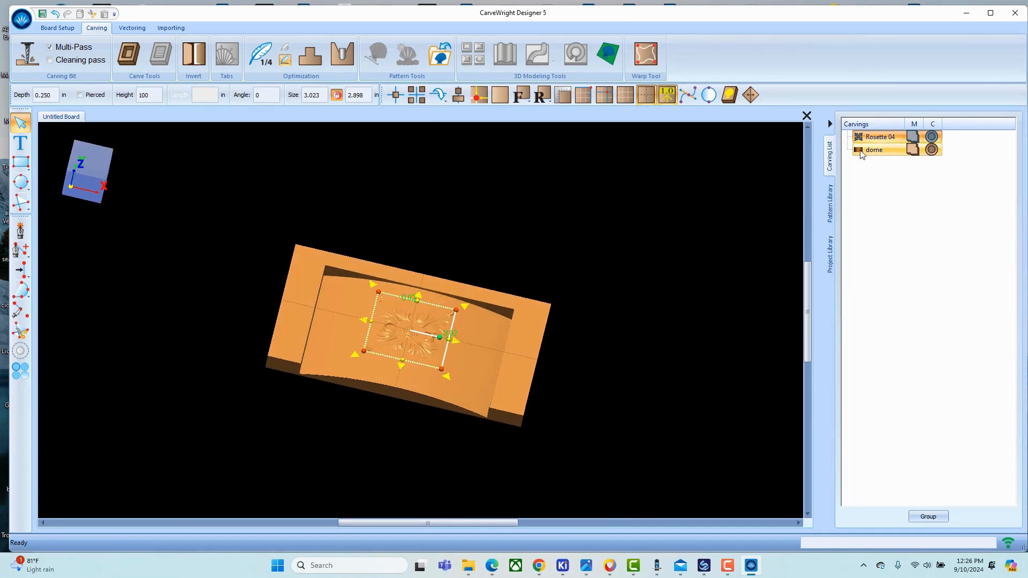
# Step: Set the dome carving's merge mode to Merge Additive and inspect the rosette's raised edges
pyautogui.click(913, 150)
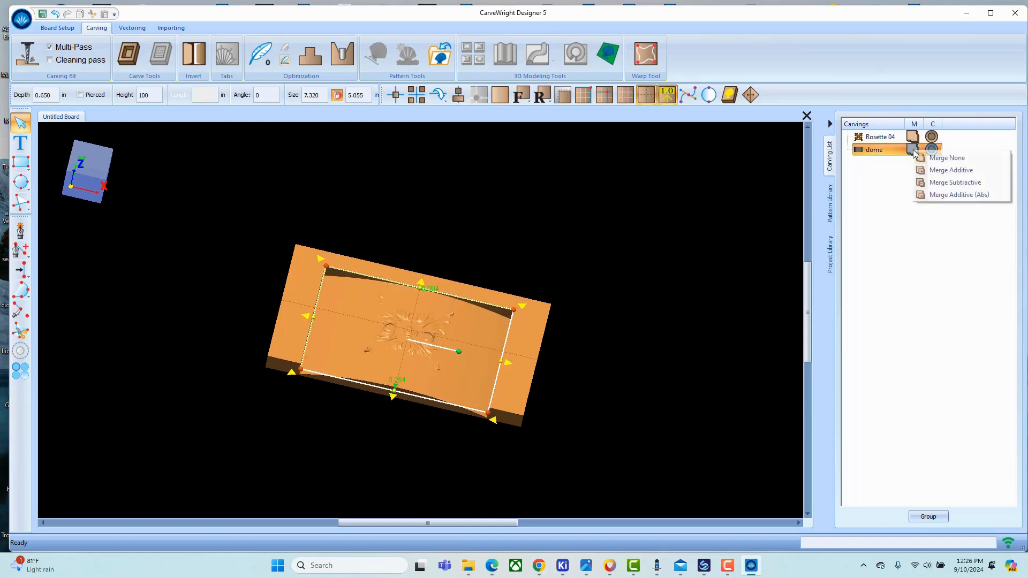
pyautogui.click(925, 171)
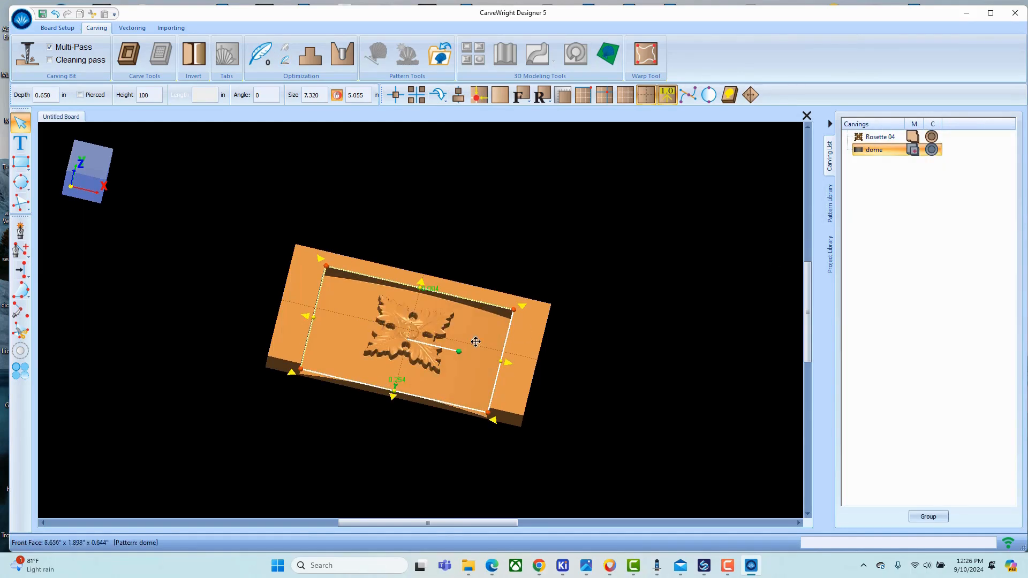
pyautogui.moveTo(475, 340); pyautogui.dragTo(444, 305, button='middle')
pyautogui.scroll(6, 360, 367)
pyautogui.scroll(-1, 360, 367)
pyautogui.moveTo(360, 367)
pyautogui.mouseDown(button='middle')
pyautogui.moveTo(370, 337)
pyautogui.moveTo(348, 368)
pyautogui.mouseUp(button='middle')
pyautogui.scroll(1, 348, 367)
pyautogui.scroll(4, 348, 296)
pyautogui.moveTo(353, 297); pyautogui.dragTo(386, 346, button='middle')
# Step: Compare the depth settings of the Rosette 04 and dome carvings
pyautogui.click(877, 139)
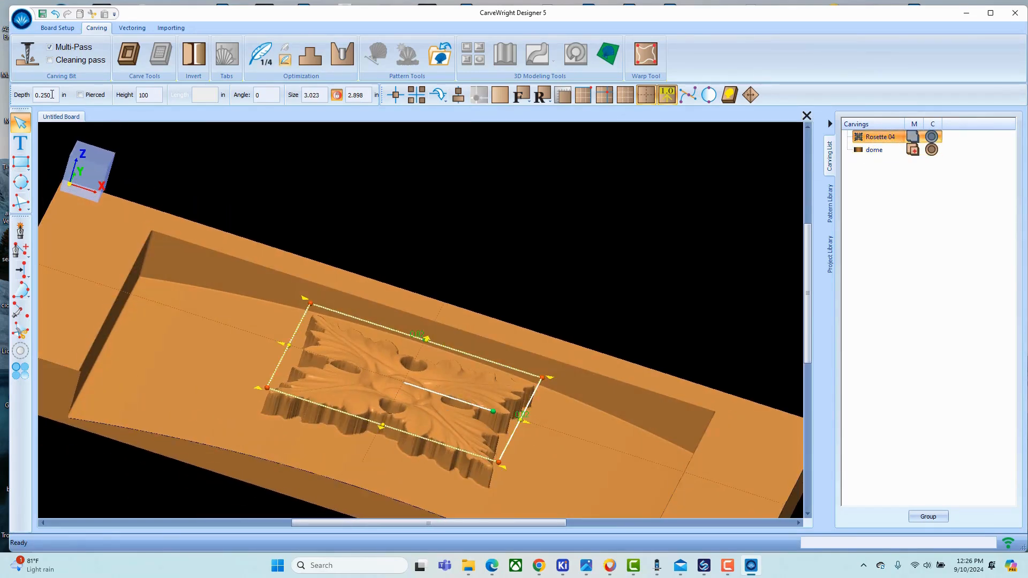
pyautogui.scroll(-5, 354, 431)
pyautogui.scroll(4, 336, 385)
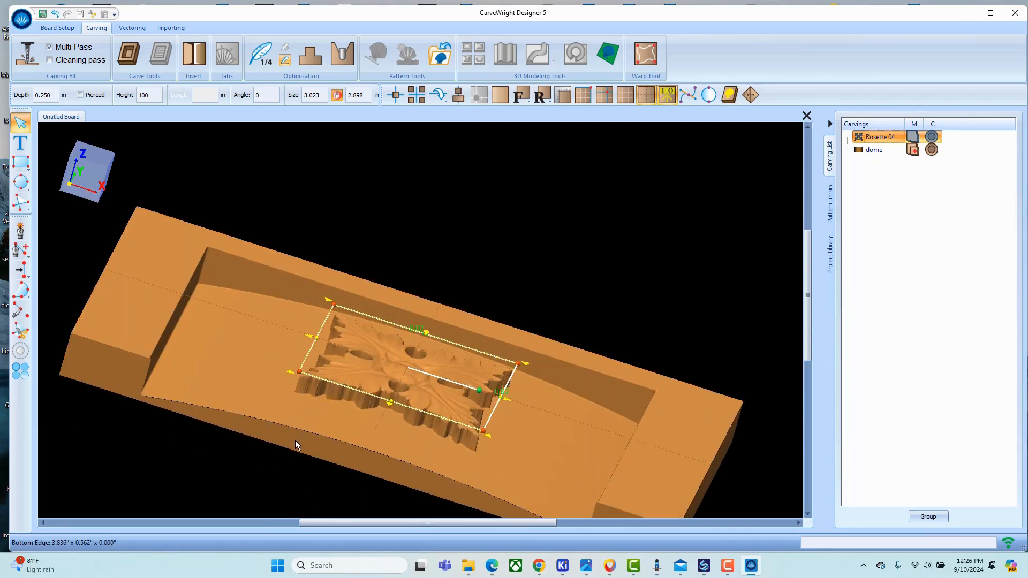
pyautogui.moveTo(295, 444); pyautogui.dragTo(440, 363)
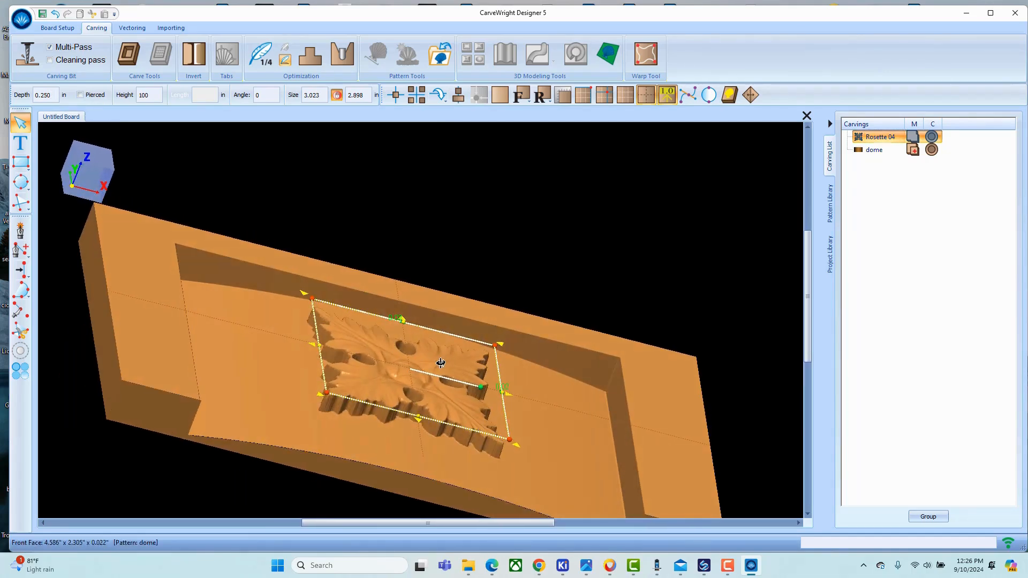
pyautogui.click(876, 149)
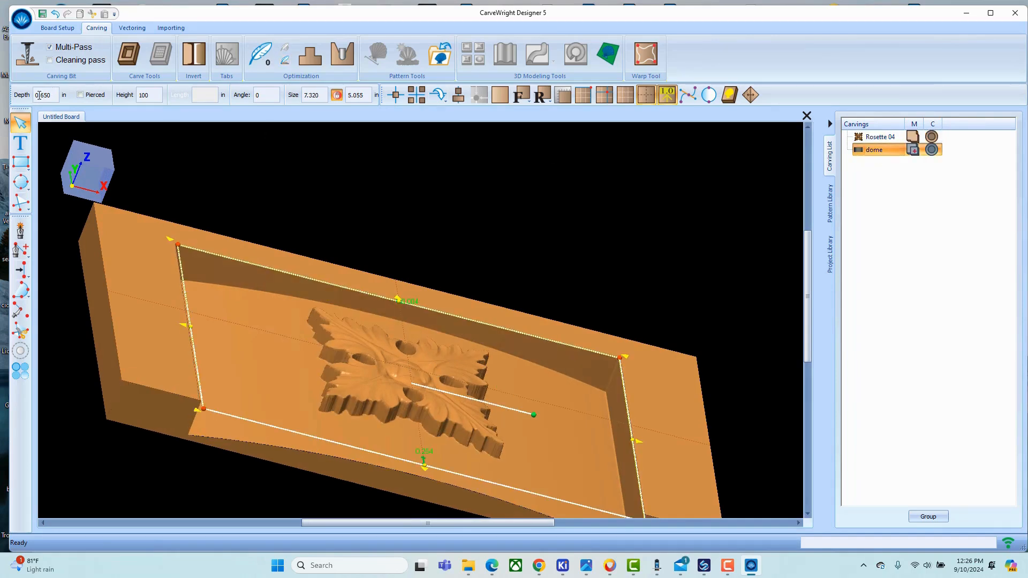
# Step: Enter a new depth for the Rosette 04 carving and inspect how it sits on the dome
pyautogui.click(873, 137)
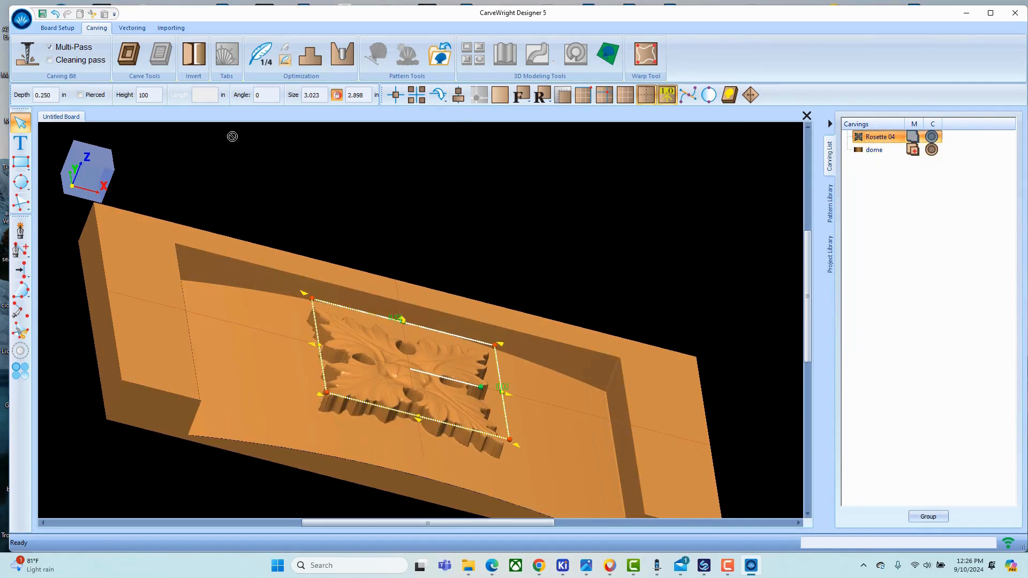
pyautogui.doubleClick(52, 94)
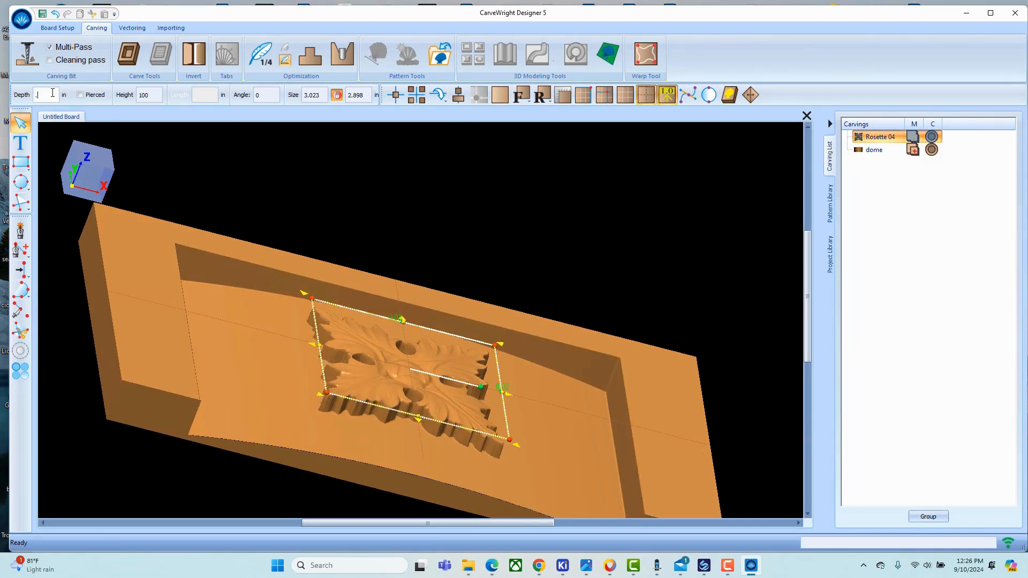
pyautogui.press('Return')
pyautogui.moveTo(386, 416)
pyautogui.mouseDown(button='middle')
pyautogui.moveTo(354, 404)
pyautogui.moveTo(422, 337)
pyautogui.moveTo(384, 381)
pyautogui.moveTo(374, 355)
pyautogui.moveTo(388, 337)
pyautogui.moveTo(377, 385)
pyautogui.moveTo(397, 409)
pyautogui.moveTo(407, 401)
pyautogui.mouseUp(button='middle')
pyautogui.scroll(-4, 360, 418)
pyautogui.scroll(4, 395, 404)
pyautogui.scroll(-5, 374, 391)
pyautogui.scroll(4, 364, 411)
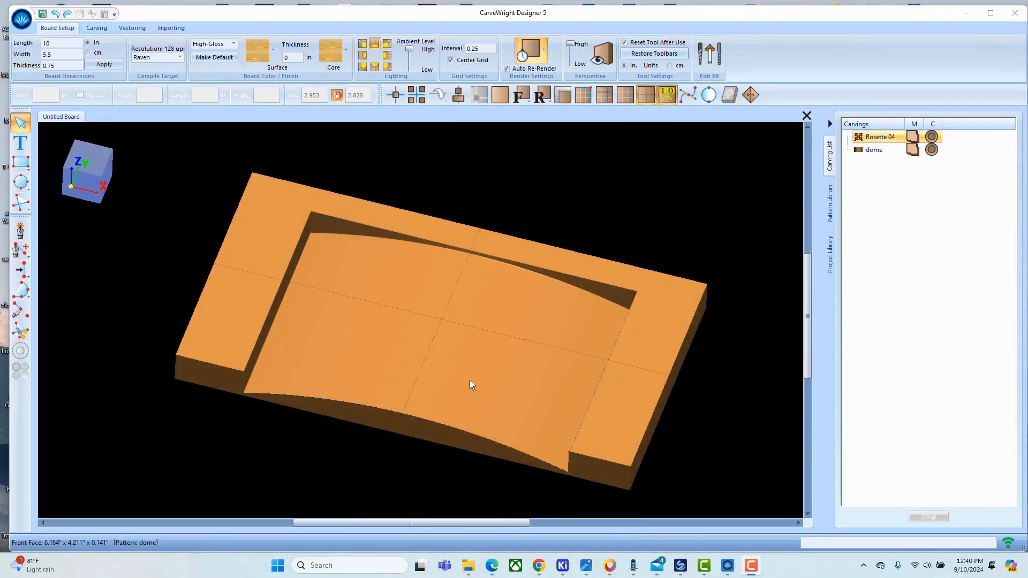
# Step: Set the Rosette 04 carving's merge mode to Merge Additive (Abs) and examine how it meets the dome surface
pyautogui.moveTo(471, 383); pyautogui.dragTo(359, 304, button='middle')
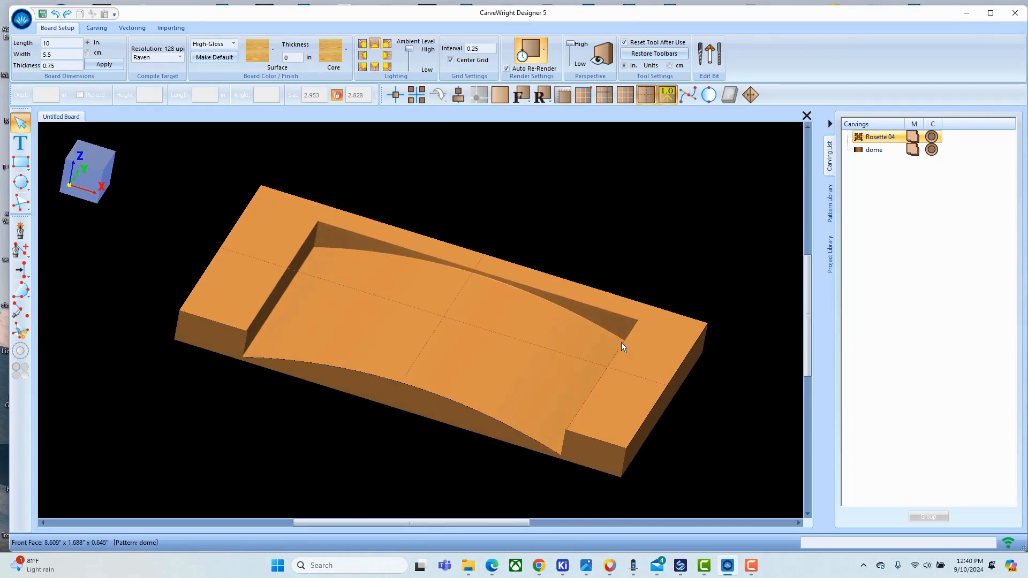
pyautogui.scroll(1, 454, 328)
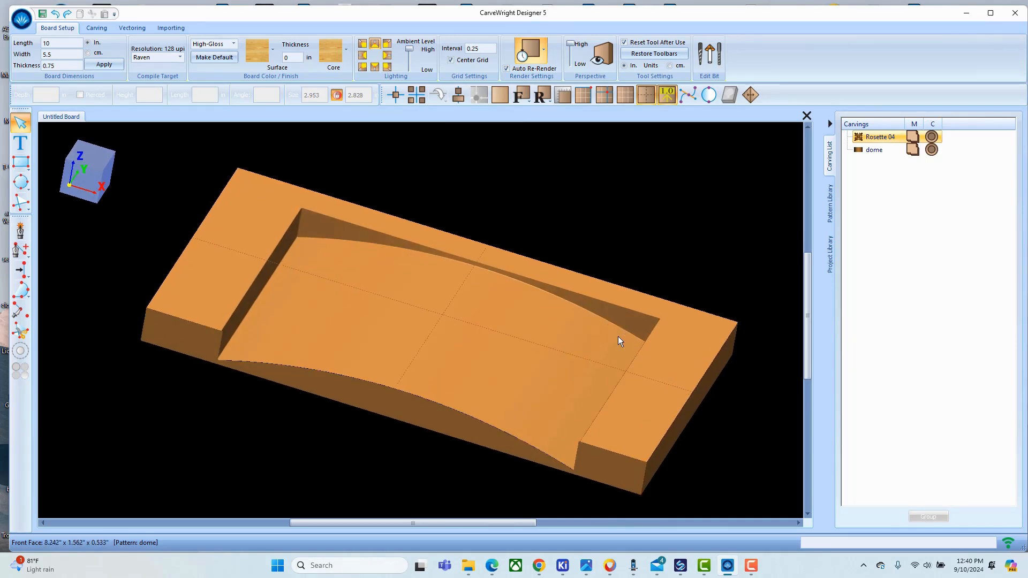
pyautogui.moveTo(400, 359); pyautogui.dragTo(454, 326, button='middle')
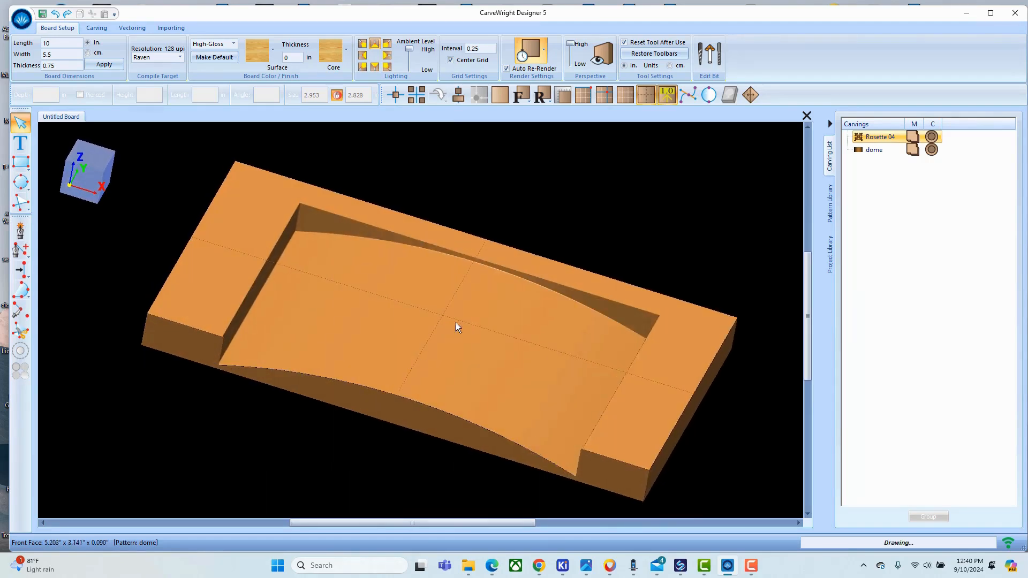
pyautogui.scroll(3, 481, 316)
pyautogui.click(912, 138)
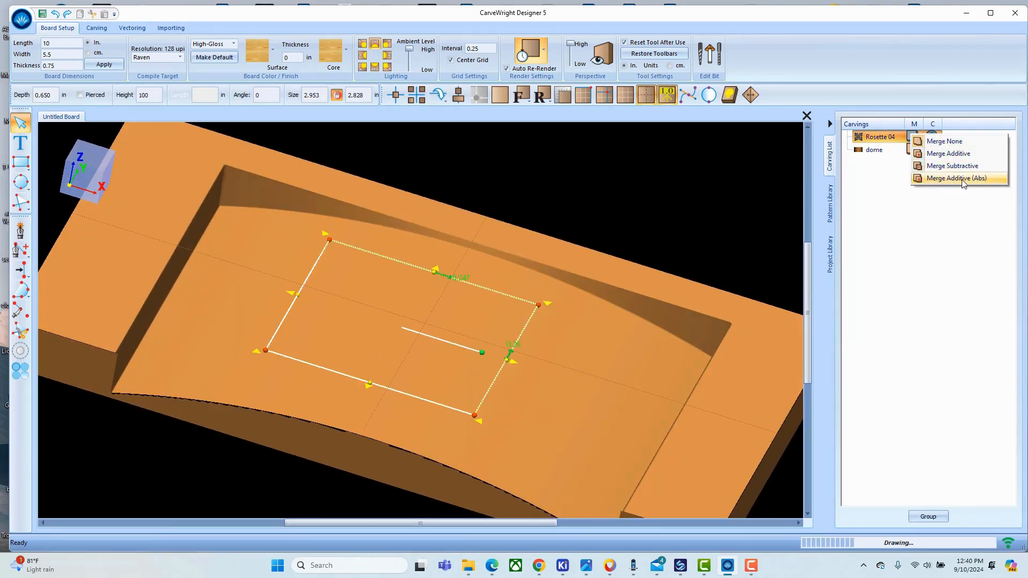
pyautogui.click(945, 178)
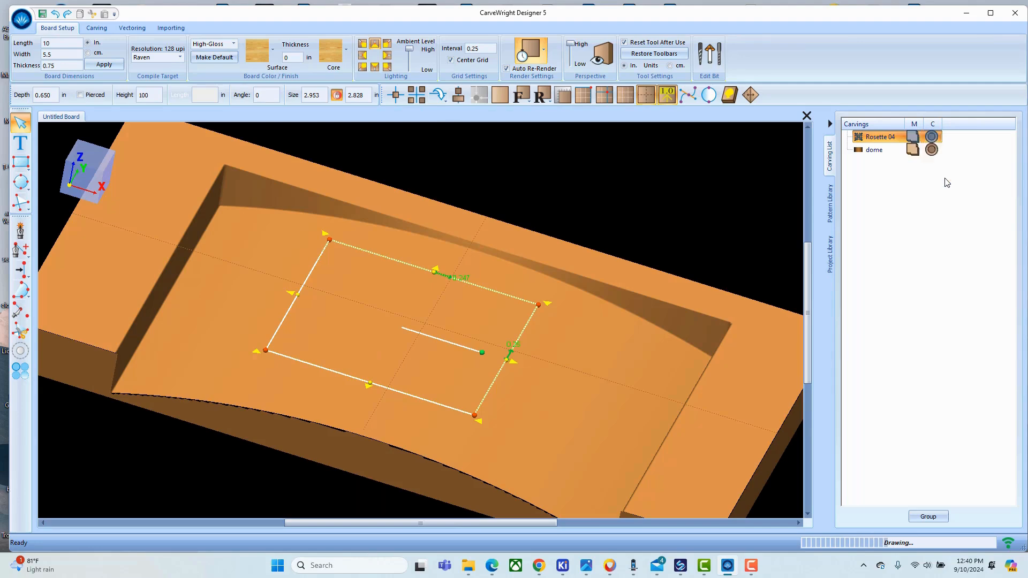
pyautogui.moveTo(452, 307); pyautogui.dragTo(486, 288, button='right')
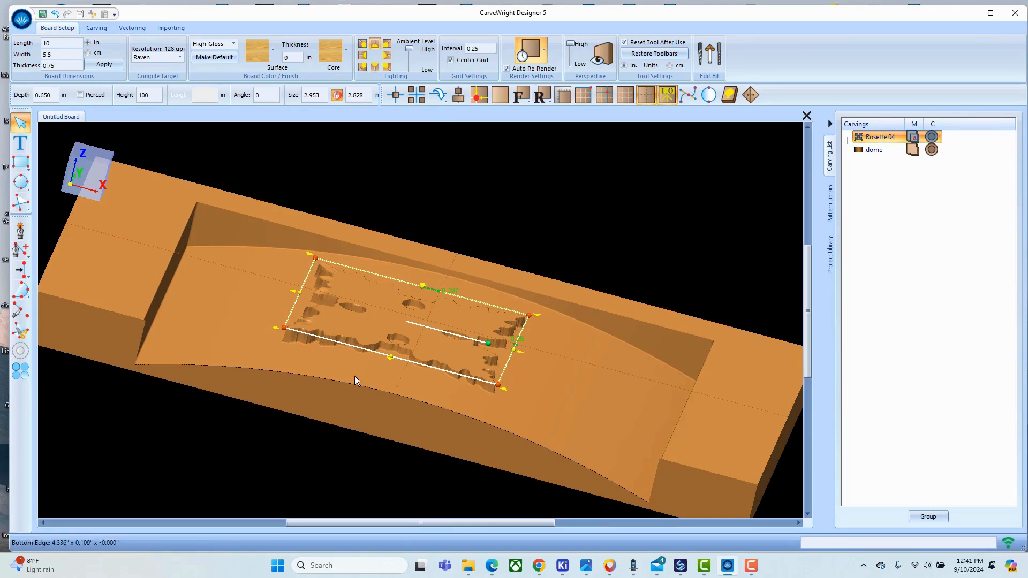
pyautogui.moveTo(355, 379); pyautogui.dragTo(402, 344, button='middle')
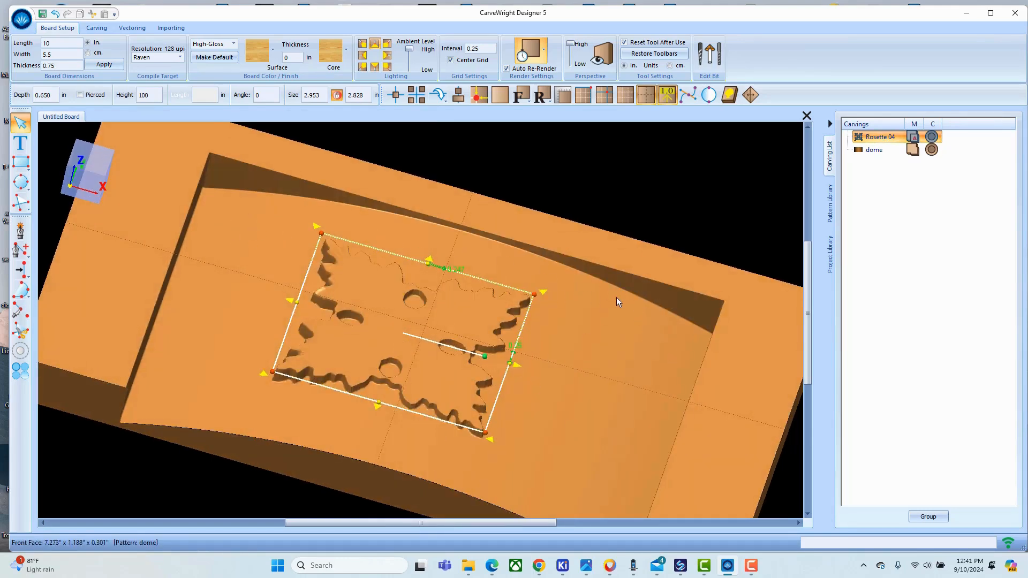
pyautogui.moveTo(356, 365); pyautogui.dragTo(347, 345, button='middle')
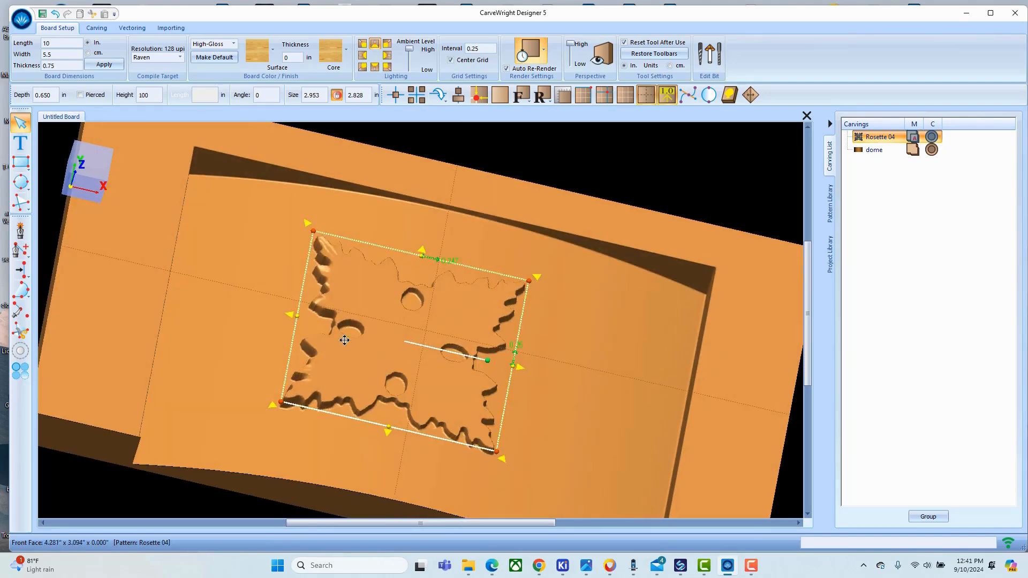
pyautogui.moveTo(419, 367); pyautogui.dragTo(425, 335, button='middle')
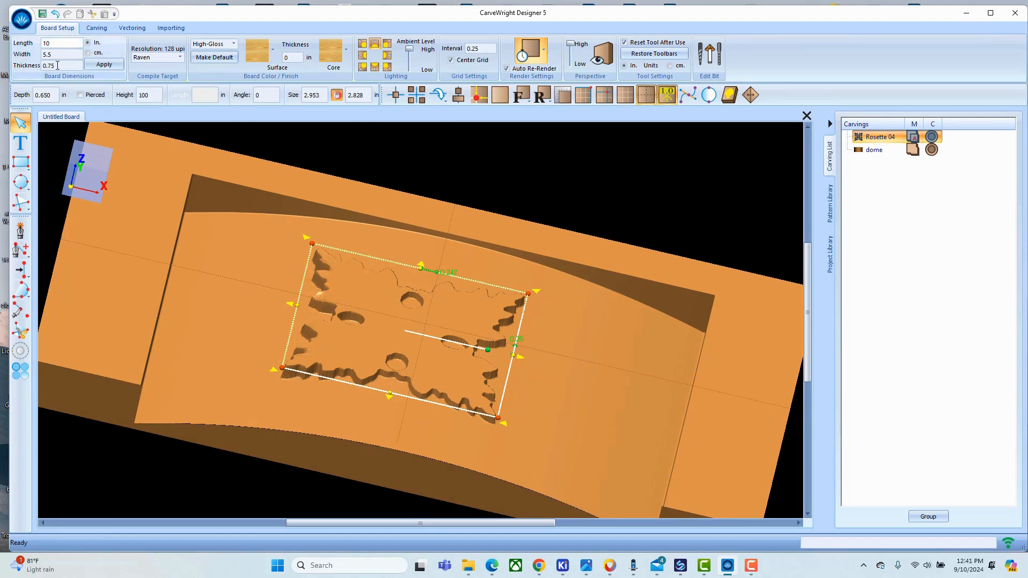
# Step: Set the Rosette 04 carving's depth to 0.75 in and inspect how it merges into the dome
pyautogui.doubleClick(58, 94)
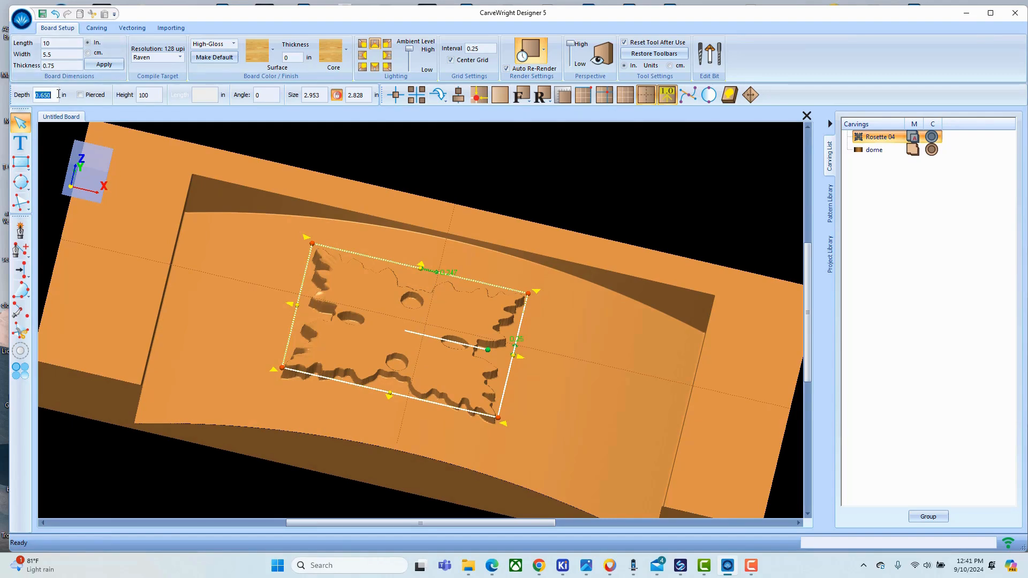
pyautogui.write('.75')
pyautogui.press('Return')
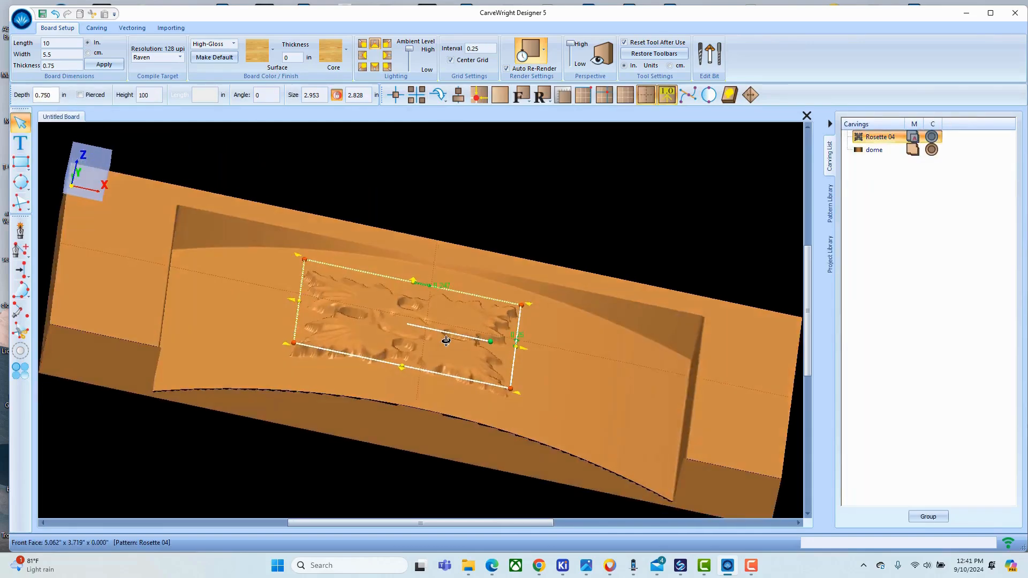
# Step: Set the Rosette 04 carving's height to 50 and inspect its relief on the dome surface
pyautogui.doubleClick(148, 97)
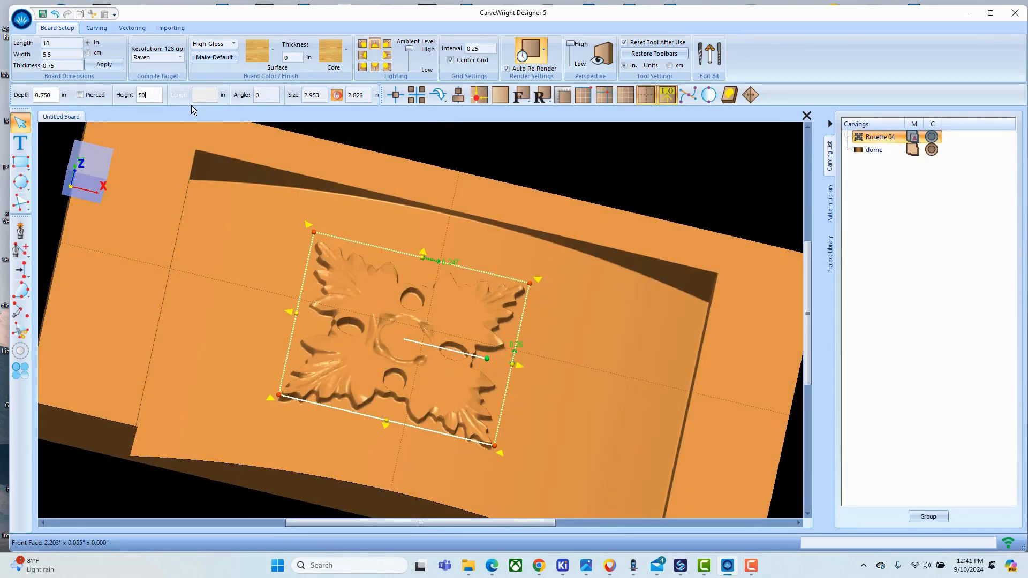
pyautogui.press('Return')
pyautogui.moveTo(376, 428)
pyautogui.mouseDown(button='middle')
pyautogui.moveTo(425, 340)
pyautogui.moveTo(380, 294)
pyautogui.moveTo(405, 372)
pyautogui.moveTo(452, 328)
pyautogui.moveTo(376, 369)
pyautogui.mouseUp(button='middle')
pyautogui.scroll(-3, 389, 362)
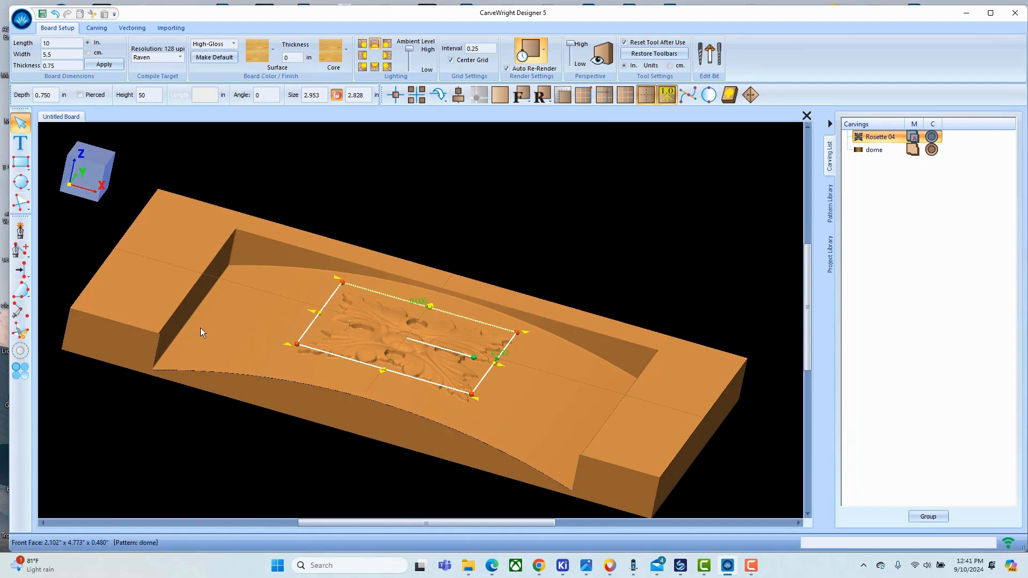
pyautogui.moveTo(427, 318)
pyautogui.mouseDown(button='middle')
pyautogui.moveTo(428, 382)
pyautogui.moveTo(467, 386)
pyautogui.mouseUp(button='middle')
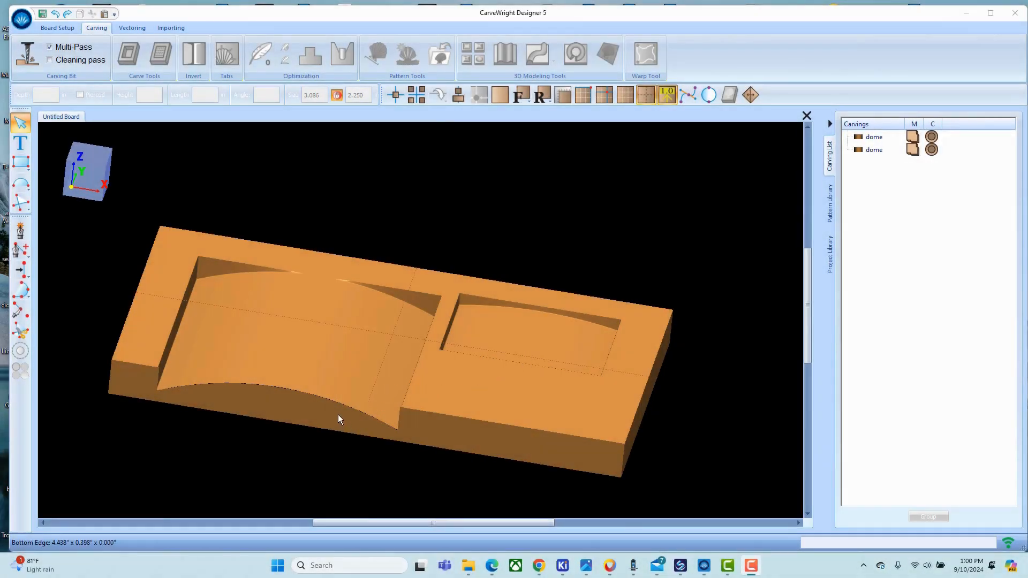
# Step: Set the merge mode of the smaller dome carving to Merge Additive
pyautogui.scroll(-2, 353, 402)
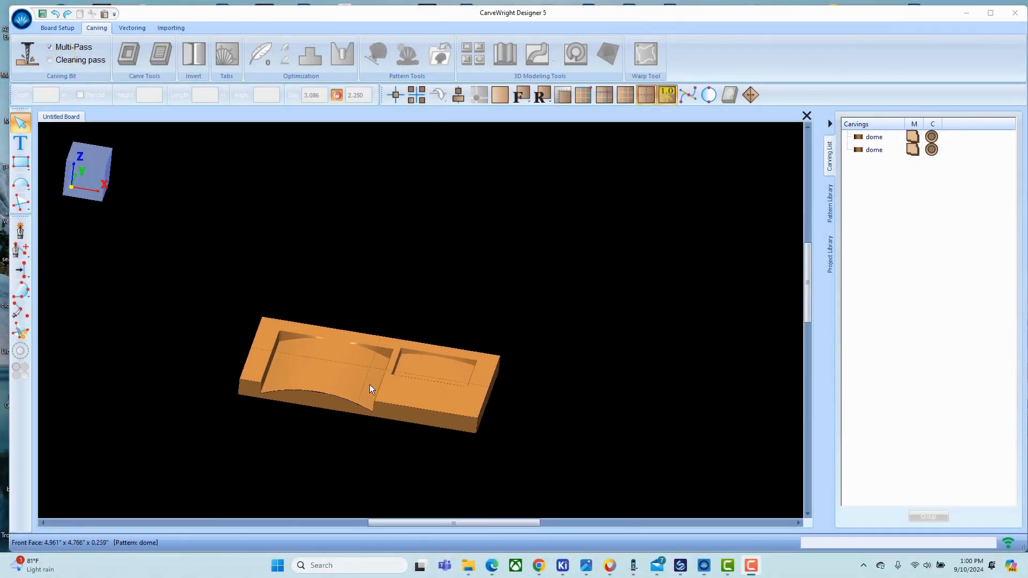
pyautogui.scroll(4, 380, 386)
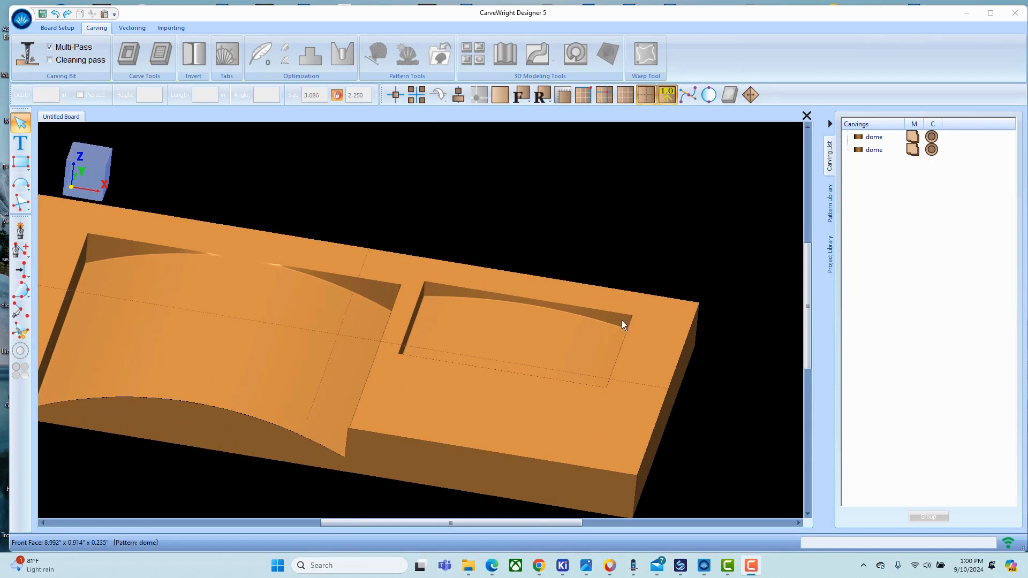
pyautogui.scroll(-2, 452, 370)
pyautogui.click(891, 152)
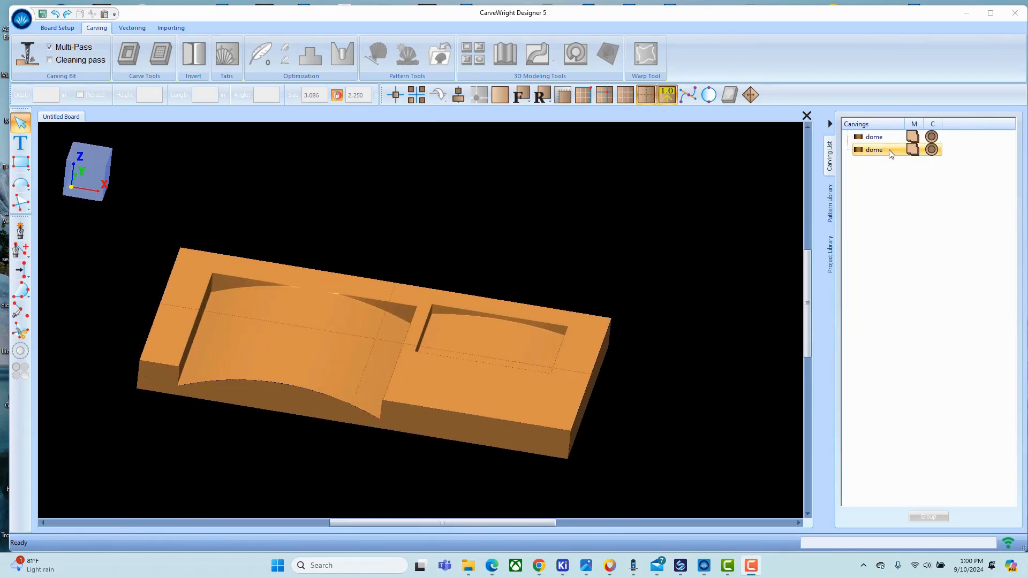
pyautogui.click(868, 154)
pyautogui.scroll(3, 493, 397)
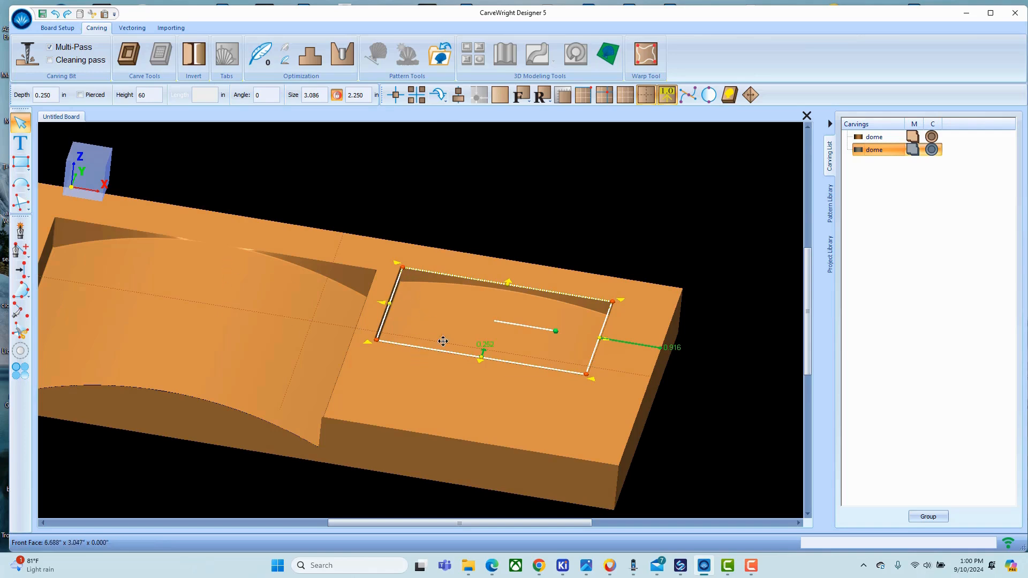
pyautogui.click(917, 152)
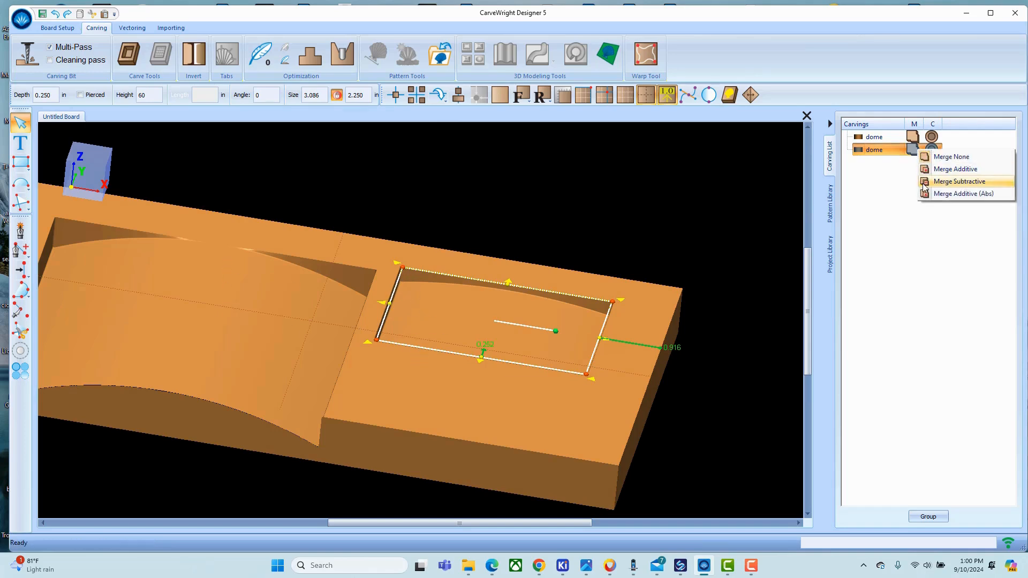
pyautogui.click(958, 169)
# Step: Move the smaller dome onto the large dome and inspect how the two surfaces combine
pyautogui.scroll(-2, 451, 382)
pyautogui.moveTo(451, 382); pyautogui.dragTo(332, 377)
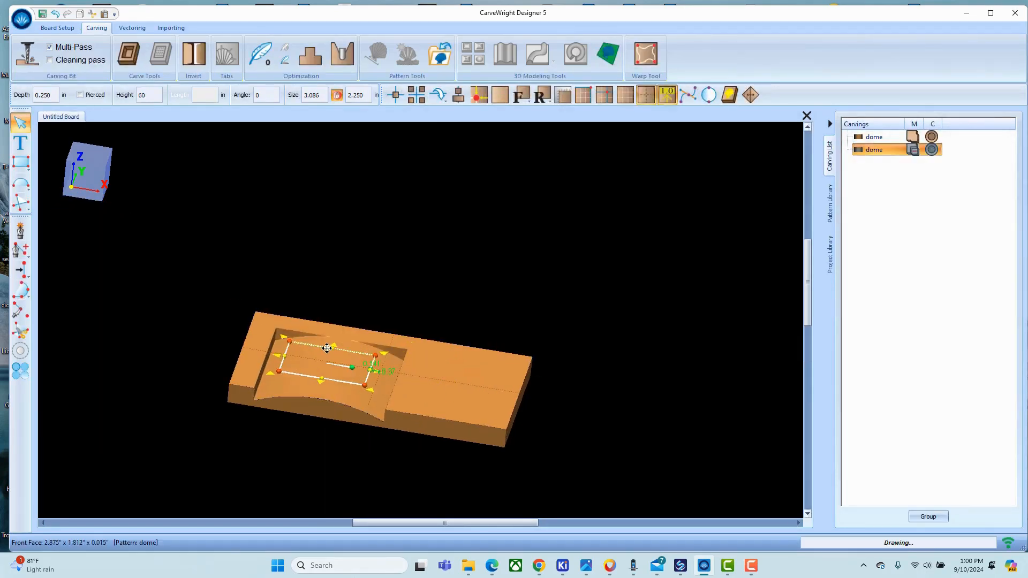
pyautogui.moveTo(303, 405); pyautogui.dragTo(310, 379, button='middle')
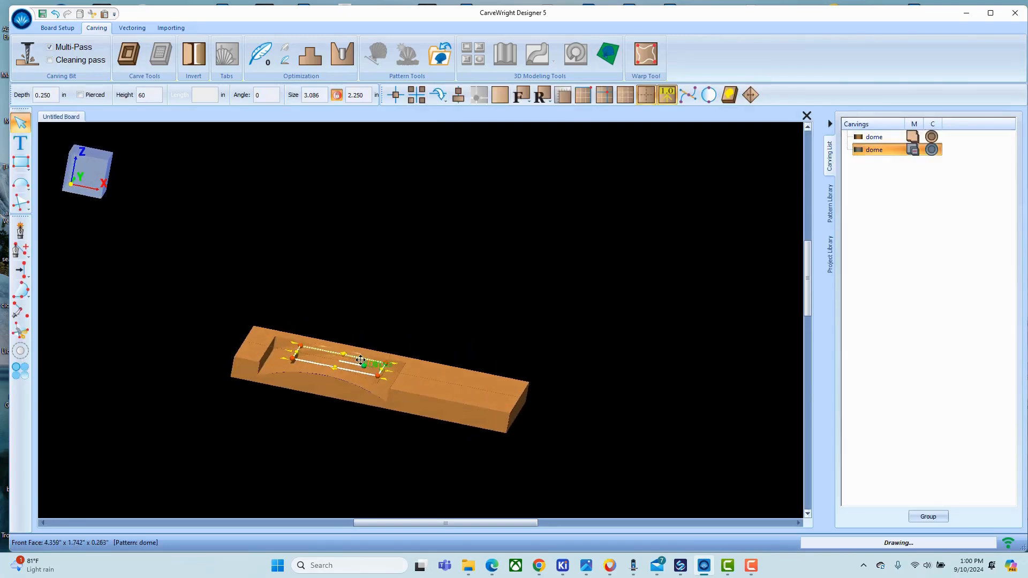
pyautogui.scroll(4, 336, 366)
pyautogui.moveTo(377, 347); pyautogui.dragTo(386, 385, button='middle')
# Step: Set the smaller dome's depth to 0.5 in and examine the deeper pocket in the large dome
pyautogui.doubleClick(53, 97)
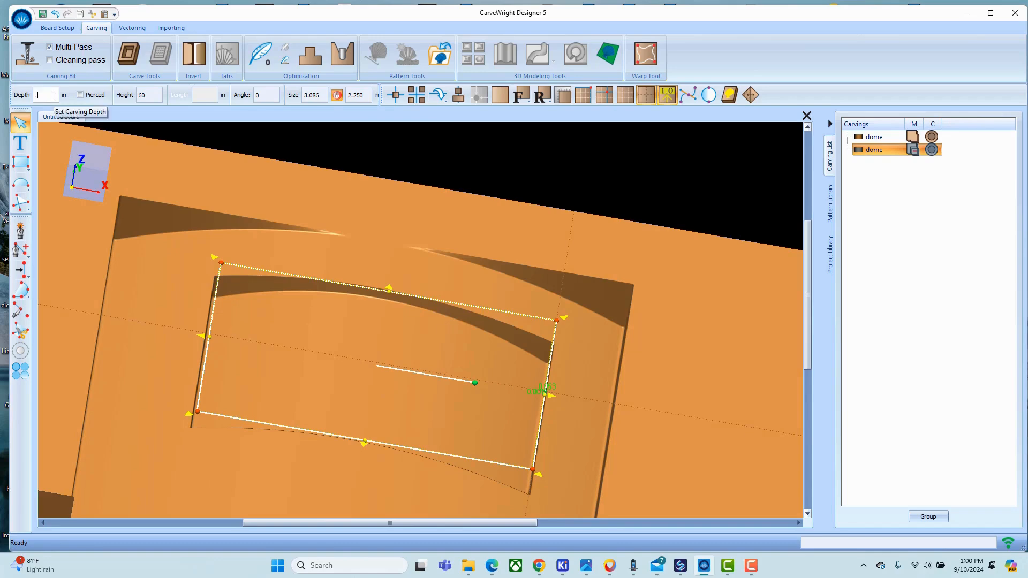
pyautogui.write('5')
pyautogui.press('Return')
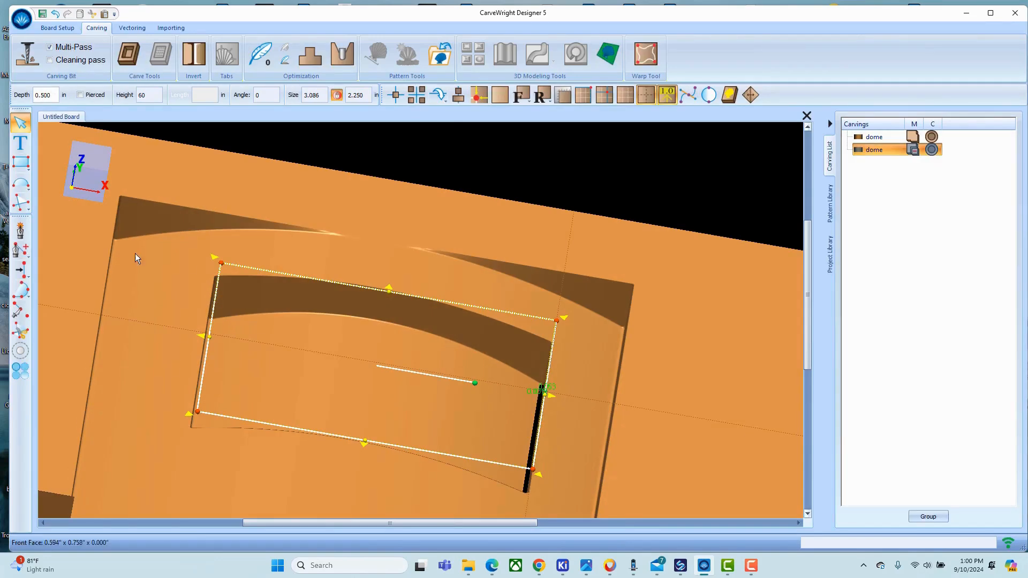
pyautogui.scroll(-7, 182, 286)
pyautogui.scroll(4, 337, 355)
pyautogui.scroll(-5, 163, 363)
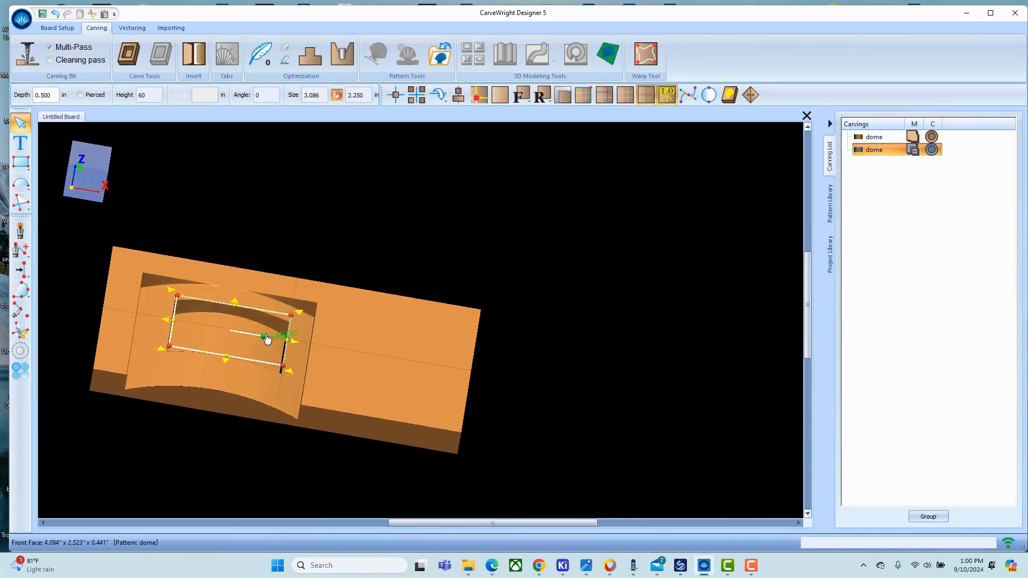
pyautogui.scroll(5, 225, 412)
pyautogui.scroll(-5, 130, 399)
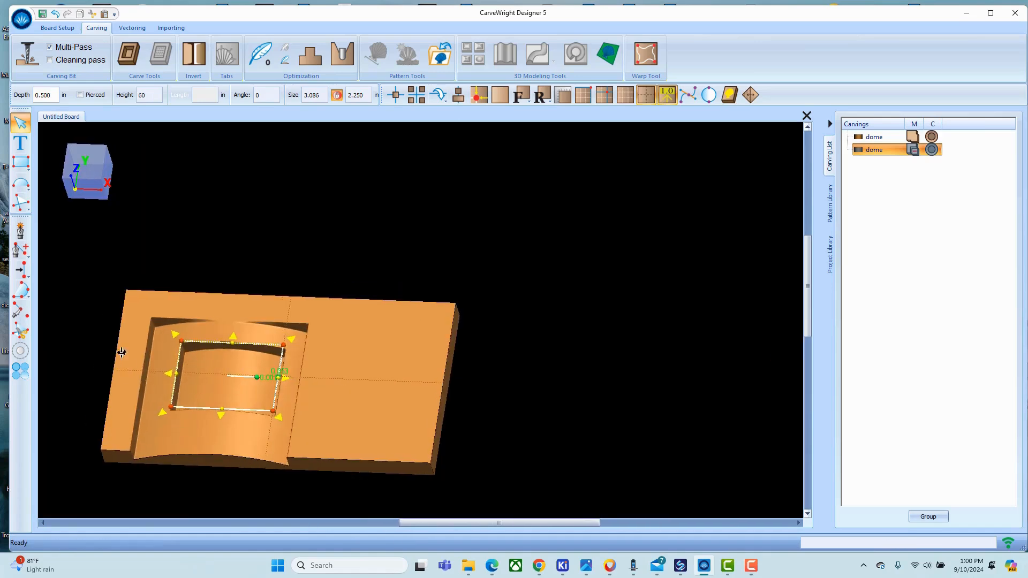
# Step: Reposition the smaller dome so it extends past the large dome's end toward the board's centre, and inspect the overlap
pyautogui.moveTo(120, 351); pyautogui.dragTo(234, 373, button='right')
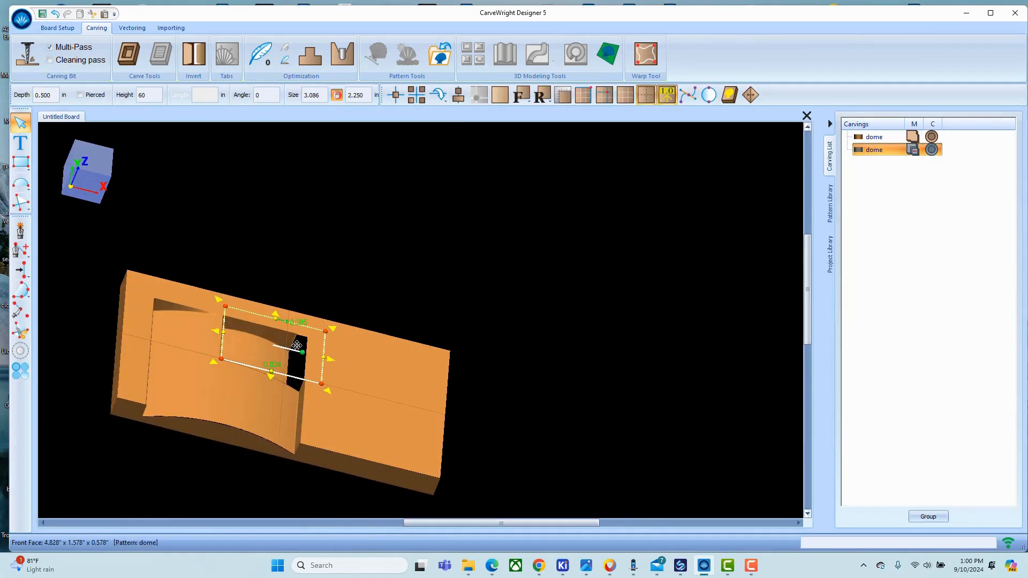
pyautogui.scroll(3, 353, 347)
pyautogui.moveTo(347, 345); pyautogui.dragTo(303, 396, button='right')
pyautogui.scroll(-3, 188, 404)
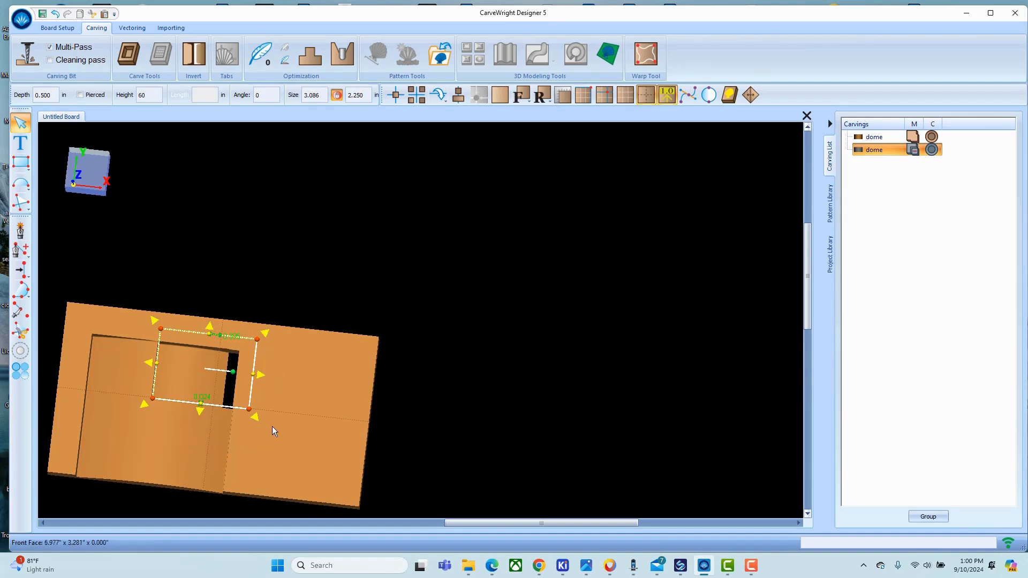
pyautogui.moveTo(227, 374); pyautogui.dragTo(231, 344, button='right')
pyautogui.scroll(3, 222, 367)
# Step: Shift the smaller dome slightly along the large dome's end and examine where the combined depth cuts through the board
pyautogui.moveTo(223, 368); pyautogui.dragTo(217, 379)
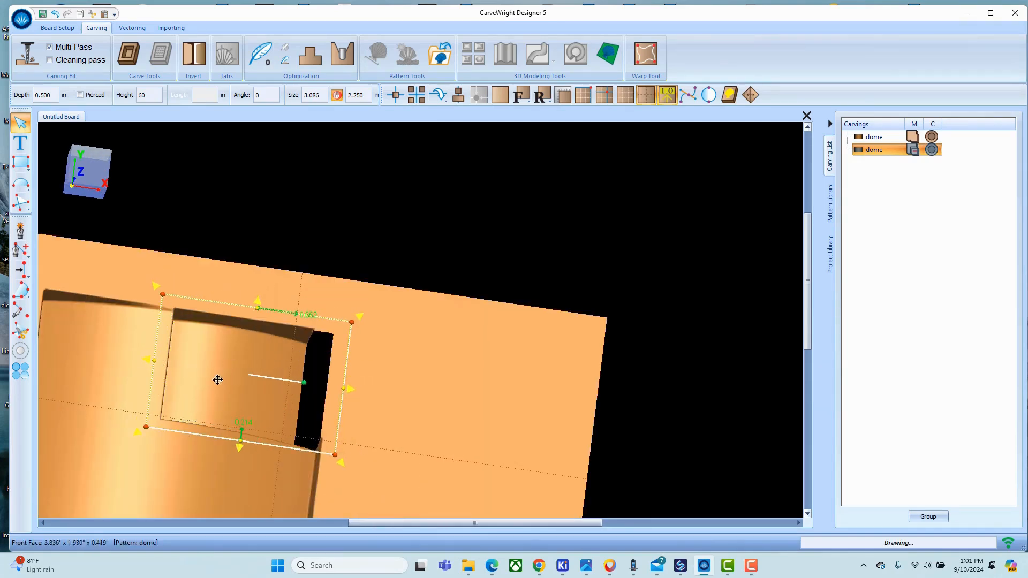
pyautogui.scroll(-3, 217, 379)
pyautogui.moveTo(220, 443); pyautogui.dragTo(259, 375, button='right')
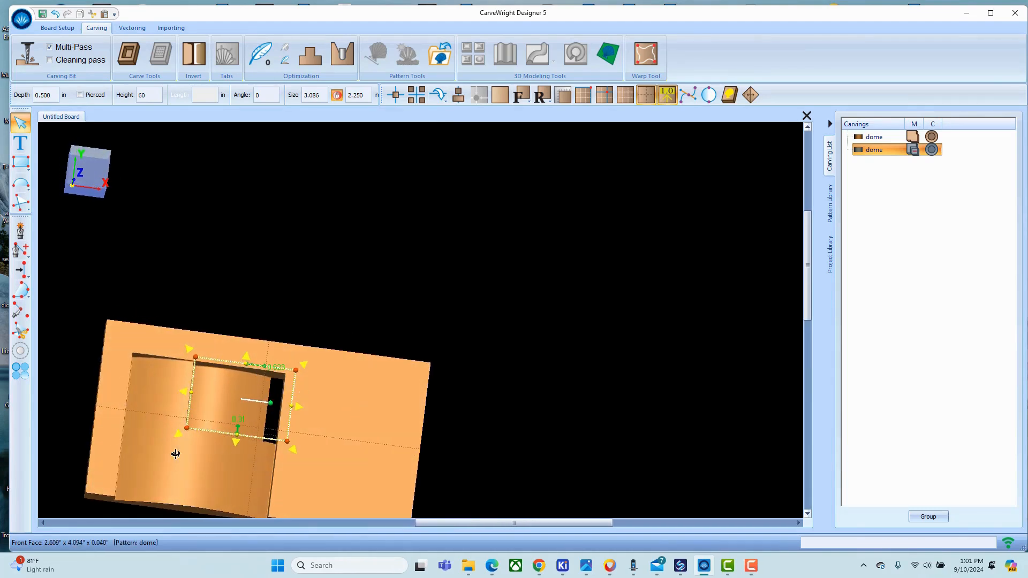
pyautogui.moveTo(176, 453); pyautogui.dragTo(199, 470, button='right')
pyautogui.scroll(-5, 243, 458)
pyautogui.scroll(4, 220, 475)
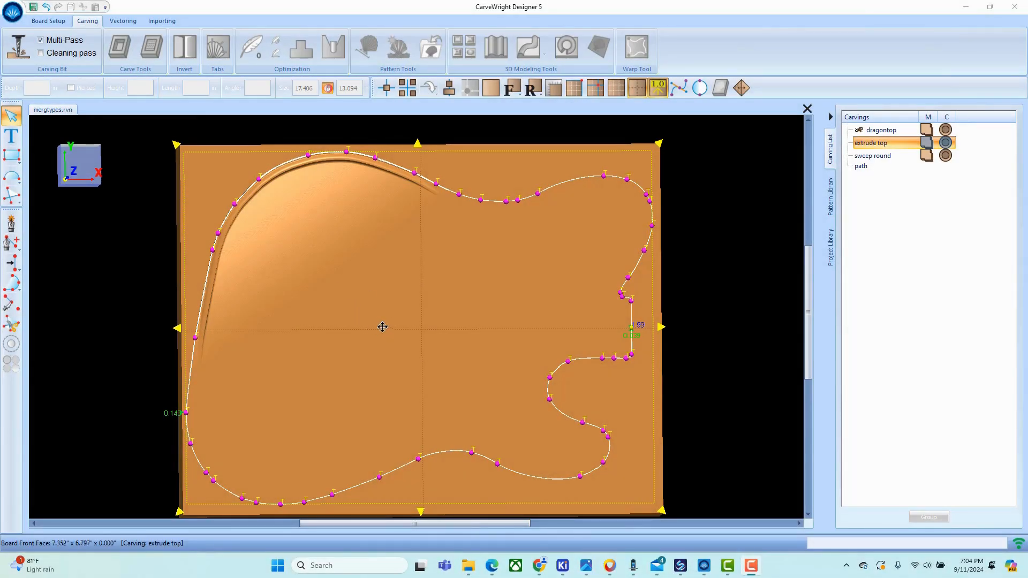
# Step: Review the Extrude profile and direction angle of the extrude top carving in the mergtypes project
pyautogui.moveTo(396, 324)
pyautogui.mouseDown(button='right')
pyautogui.moveTo(387, 300)
pyautogui.moveTo(378, 324)
pyautogui.mouseUp(button='right')
pyautogui.moveTo(357, 227)
pyautogui.mouseDown(button='right')
pyautogui.moveTo(417, 214)
pyautogui.moveTo(360, 234)
pyautogui.mouseUp(button='right')
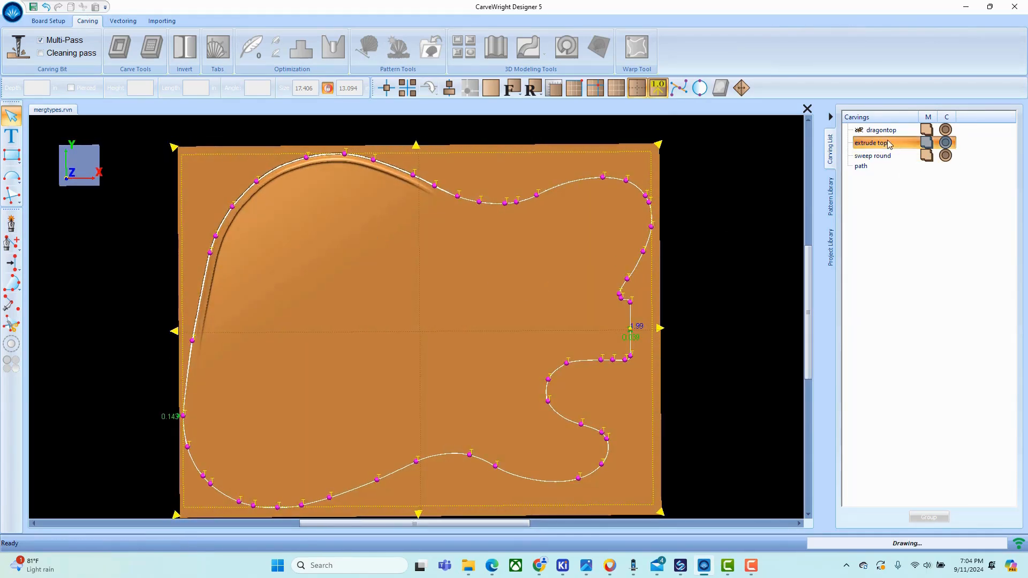
pyautogui.click(496, 48)
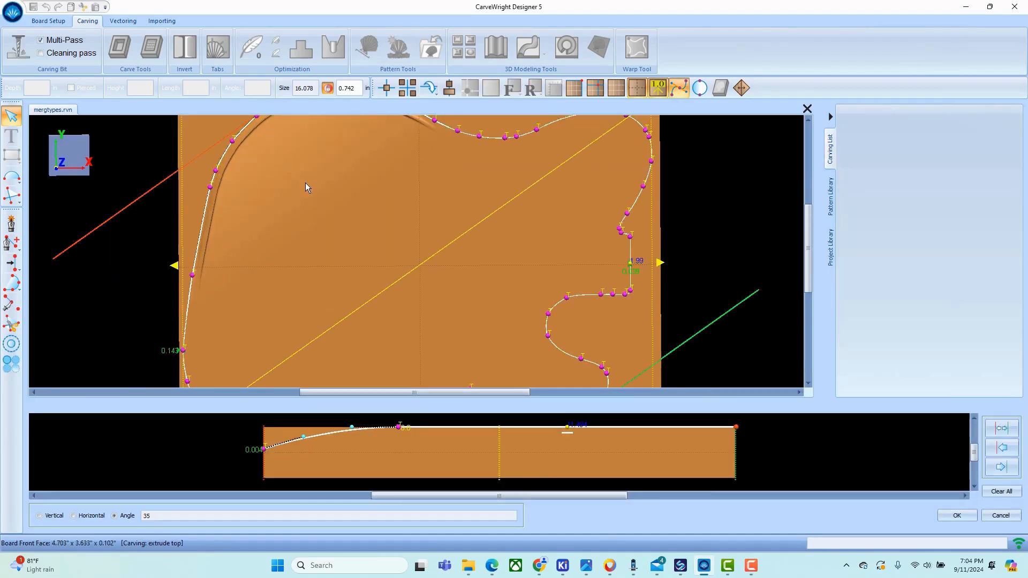
pyautogui.scroll(-2, 378, 440)
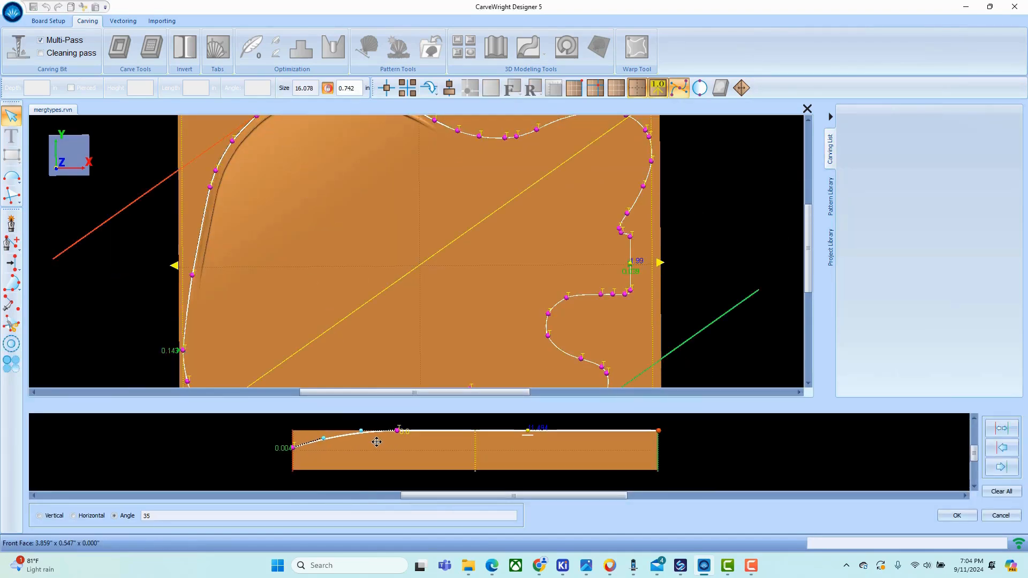
pyautogui.click(956, 515)
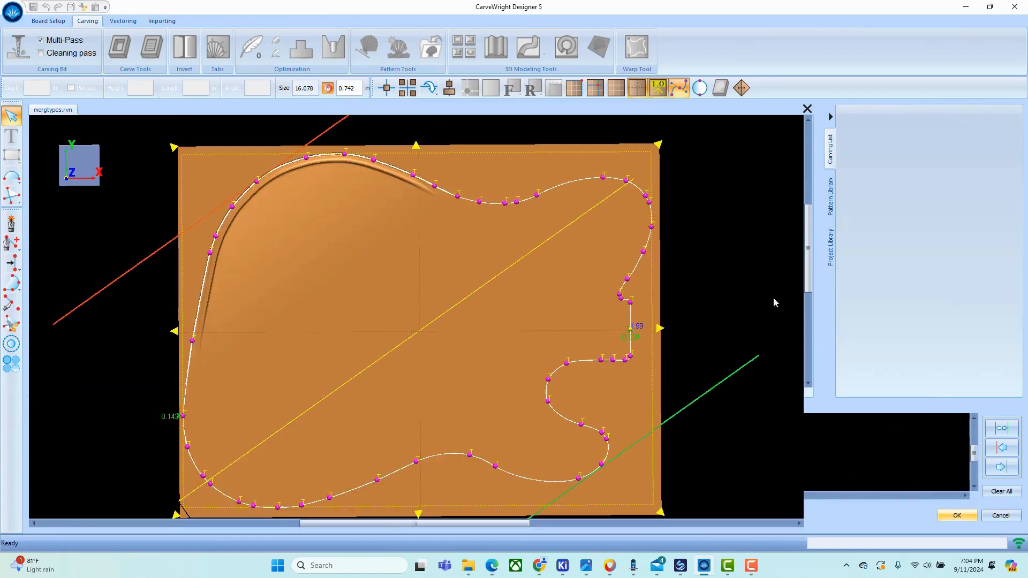
# Step: Review the sweep round carving's rounded edge profile and its path along the guitar body outline
pyautogui.click(895, 157)
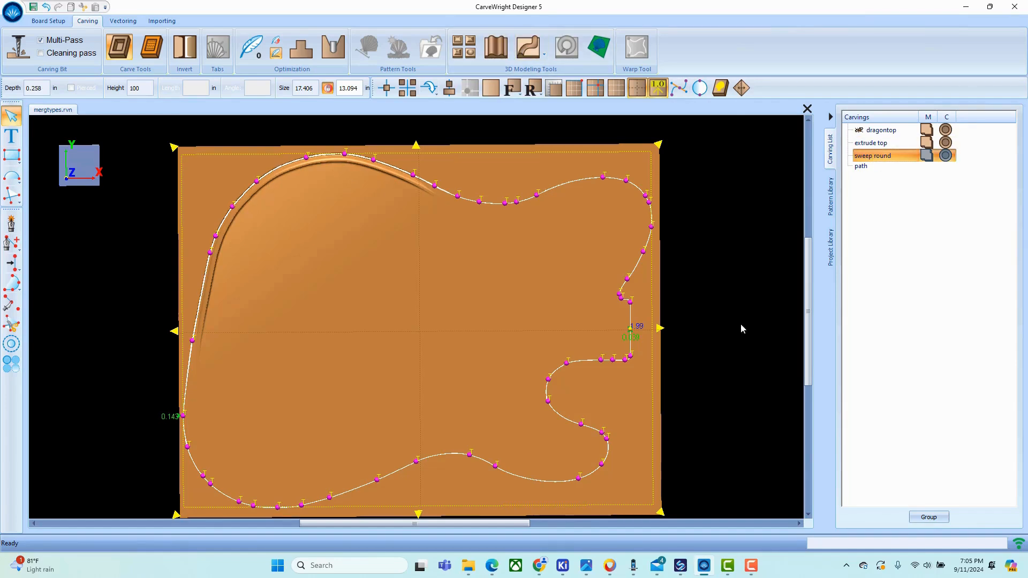
pyautogui.doubleClick(584, 435)
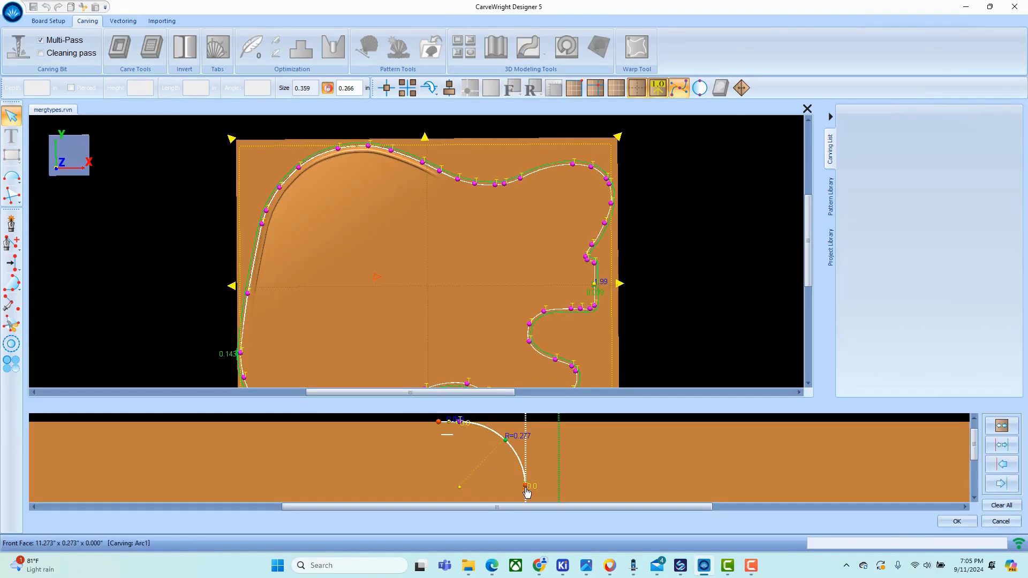
pyautogui.scroll(-3, 396, 261)
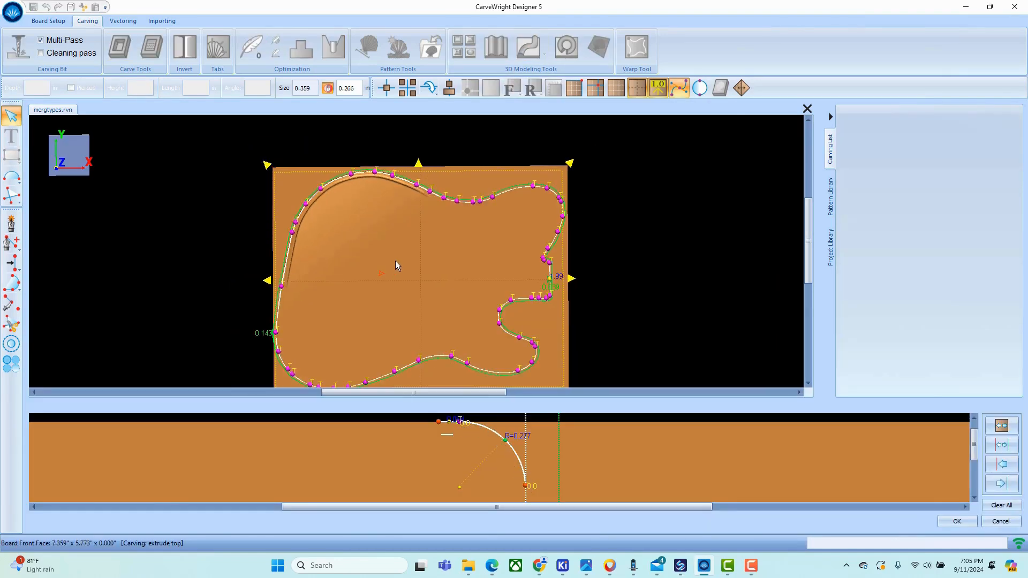
pyautogui.scroll(2, 353, 289)
pyautogui.scroll(-2, 353, 301)
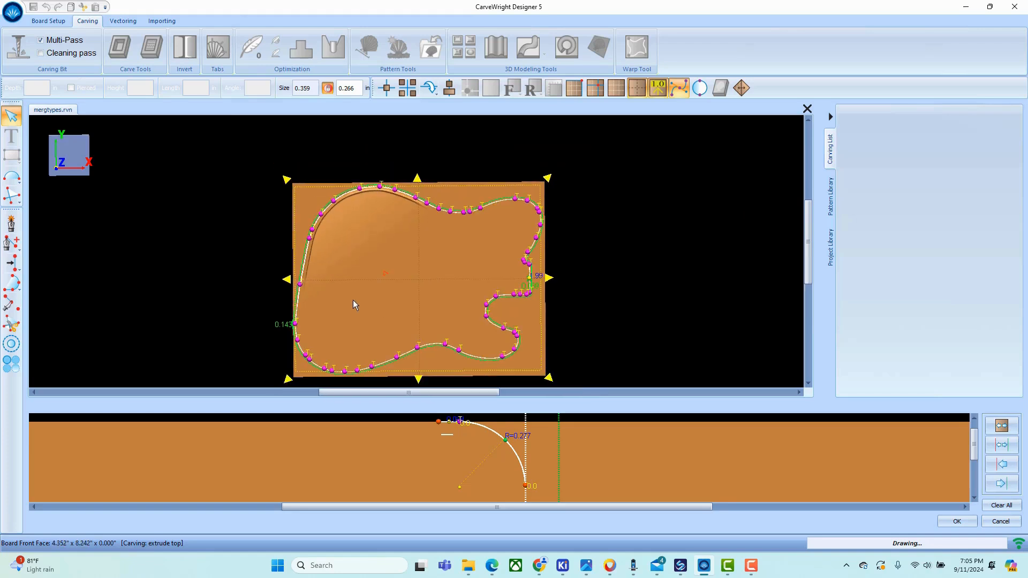
pyautogui.scroll(1, 352, 300)
pyautogui.click(958, 522)
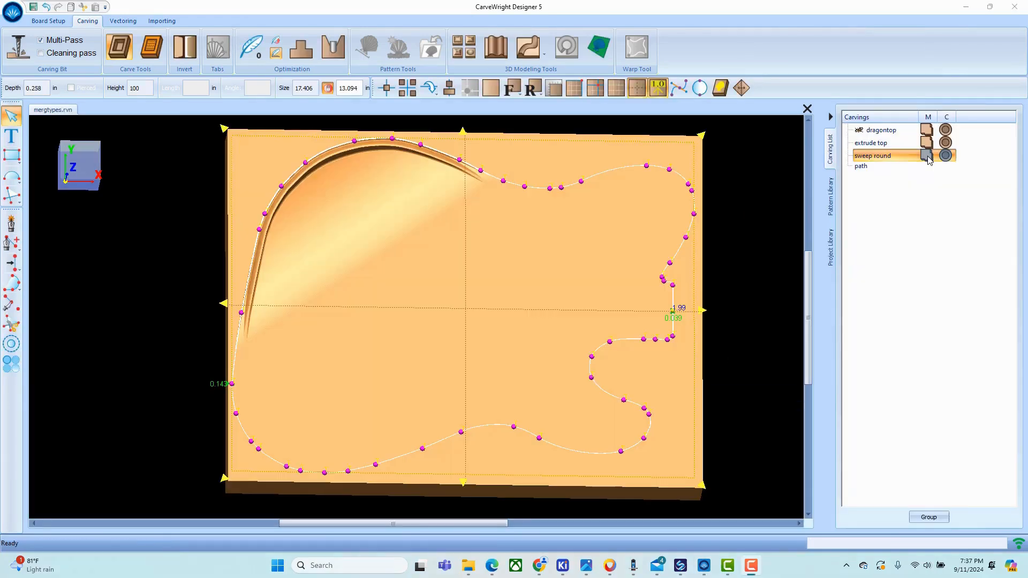
# Step: Set the sweep round carving's merge mode to Merge Subtractive and inspect the rounded edge along the guitar body outline
pyautogui.click(928, 156)
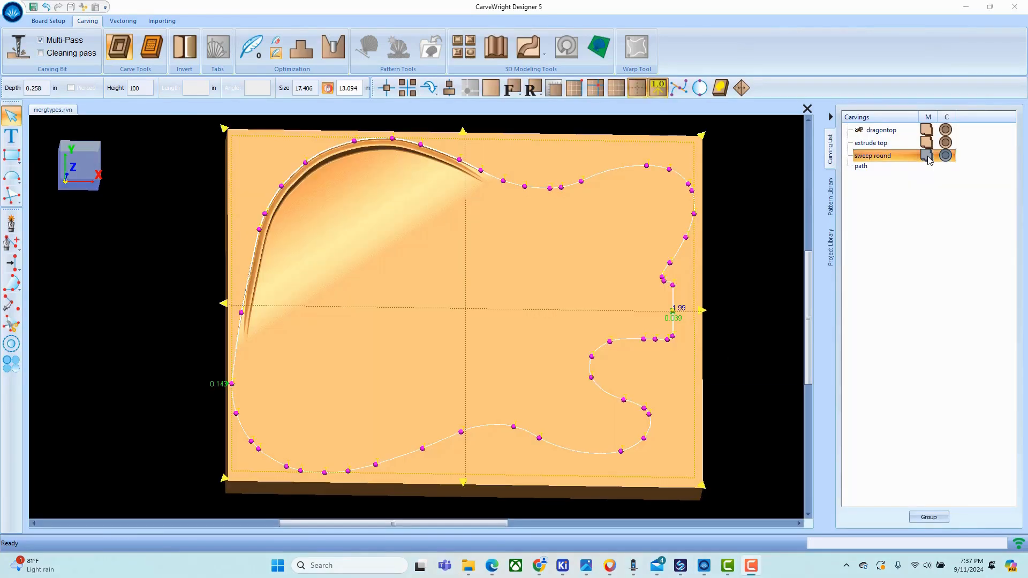
pyautogui.click(928, 159)
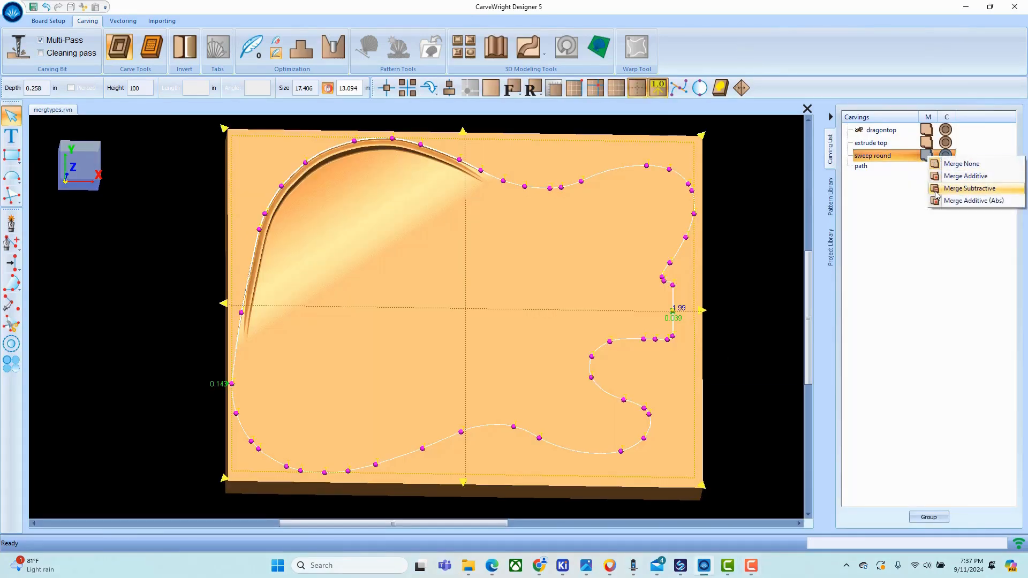
pyautogui.click(969, 189)
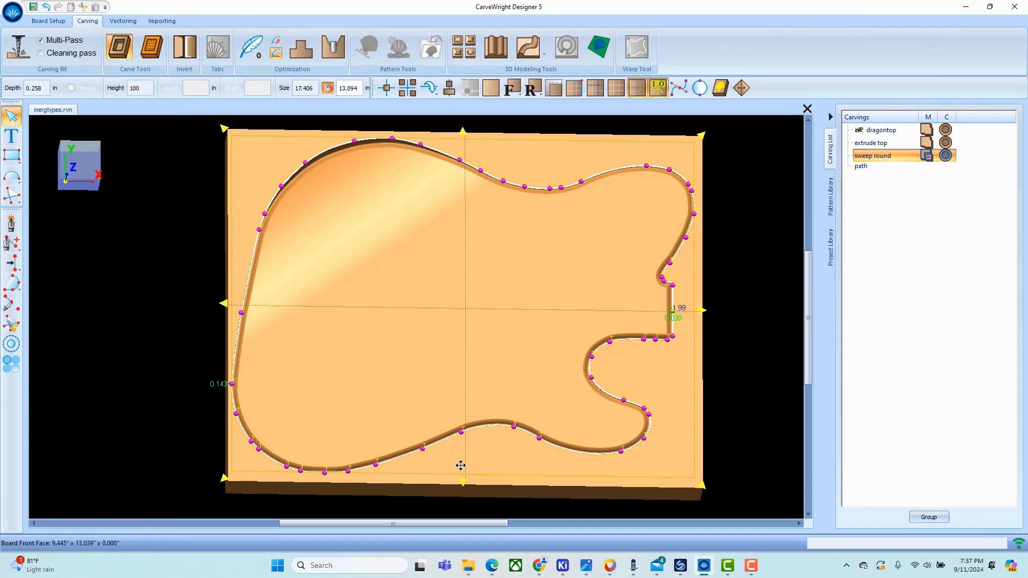
pyautogui.moveTo(357, 168); pyautogui.dragTo(377, 198, button='middle')
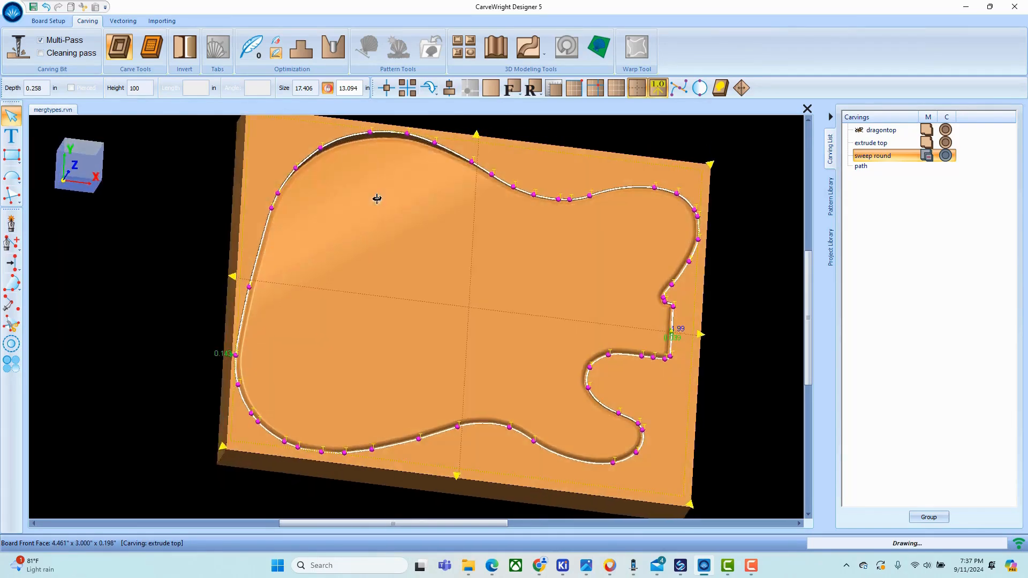
# Step: Set the dragontop carving's merge mode to Merge Additive (Abs)
pyautogui.click(888, 130)
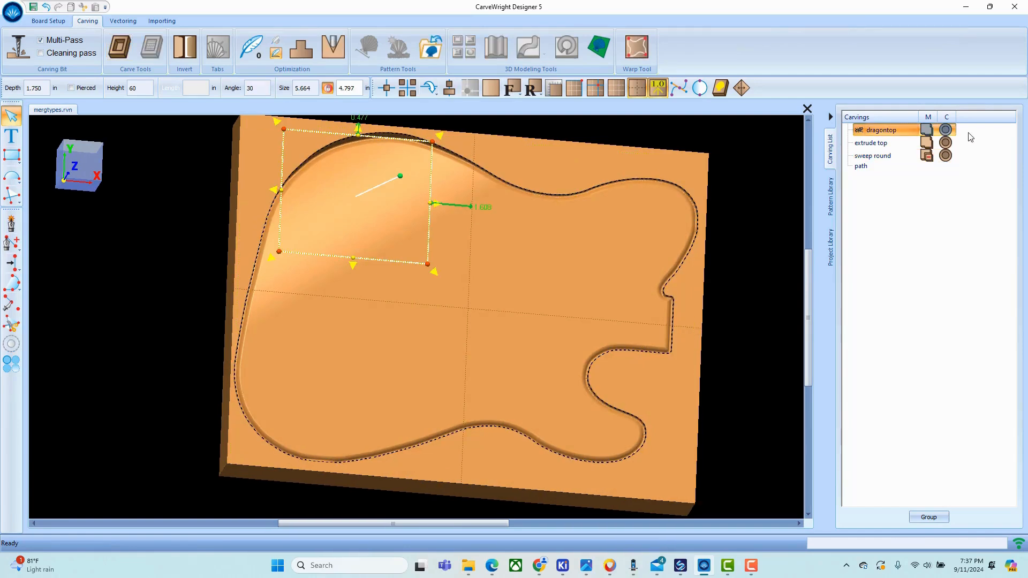
pyautogui.click(928, 131)
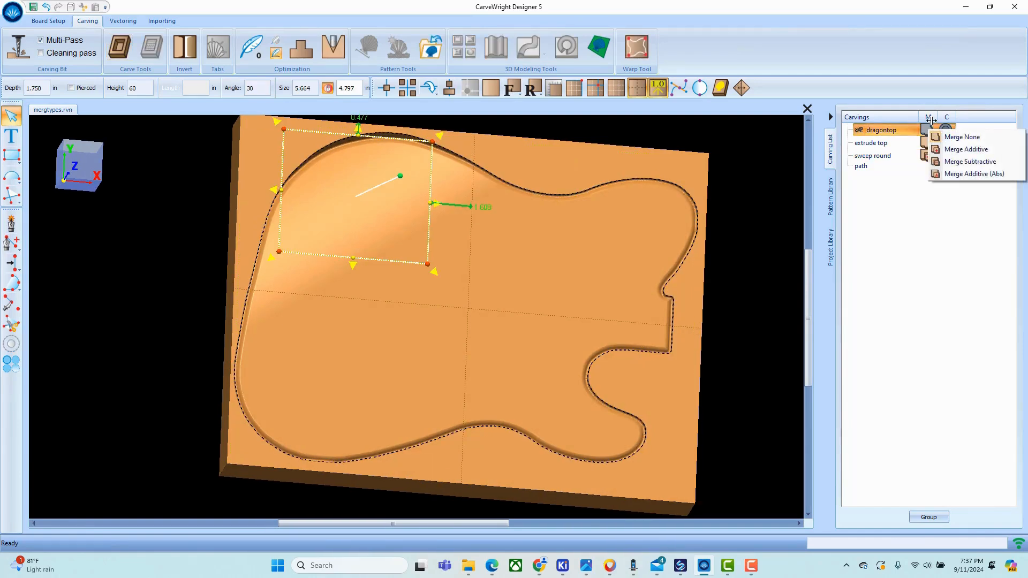
pyautogui.click(937, 174)
# Step: Examine how the dragon relief follows the sloped top within the guitar body outline, both close up and across the whole board
pyautogui.scroll(2, 535, 191)
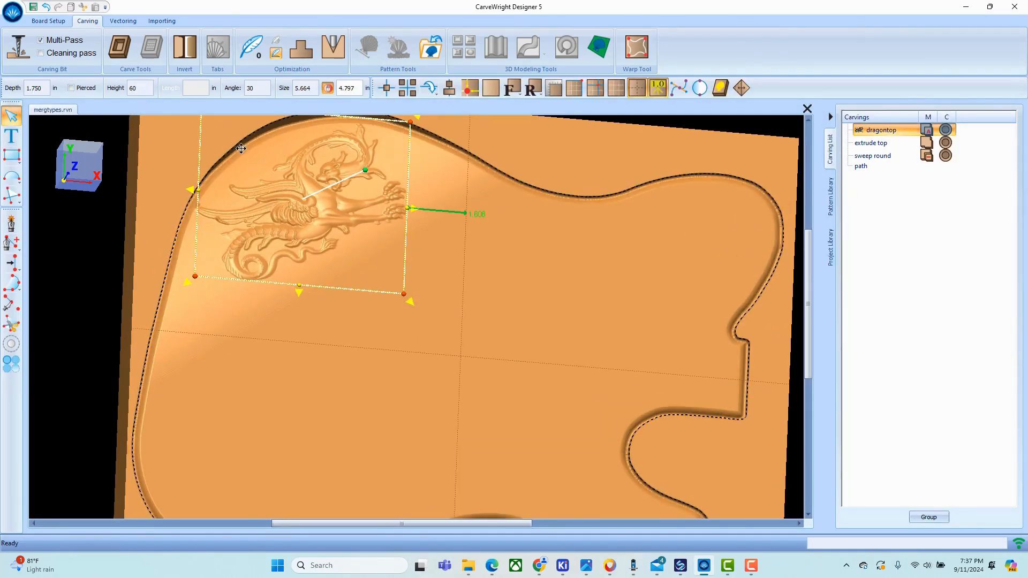
pyautogui.moveTo(405, 232)
pyautogui.mouseDown(button='middle')
pyautogui.moveTo(377, 234)
pyautogui.moveTo(391, 230)
pyautogui.mouseUp(button='middle')
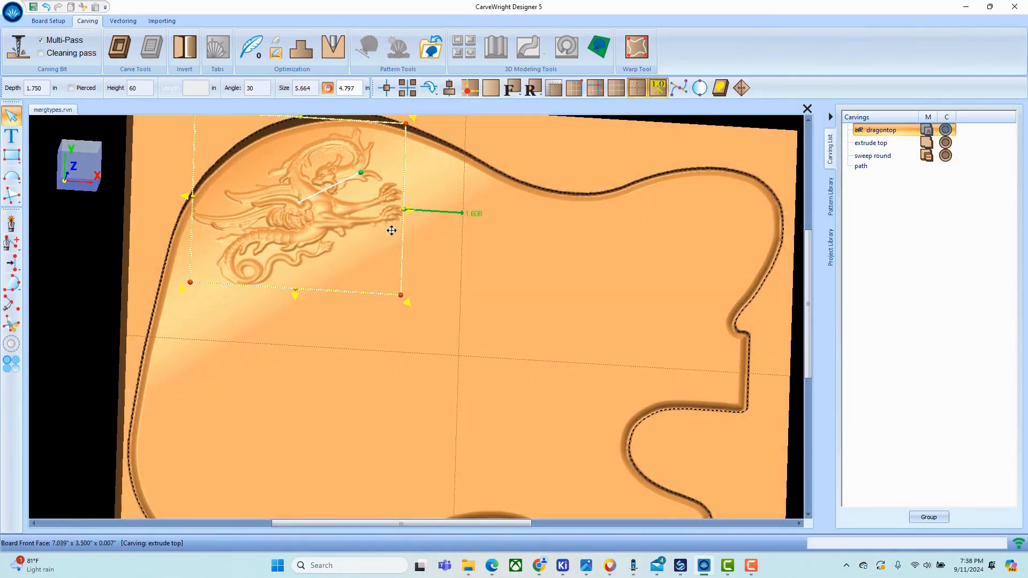
pyautogui.scroll(1, 419, 294)
pyautogui.scroll(-2, 422, 274)
pyautogui.scroll(2, 423, 274)
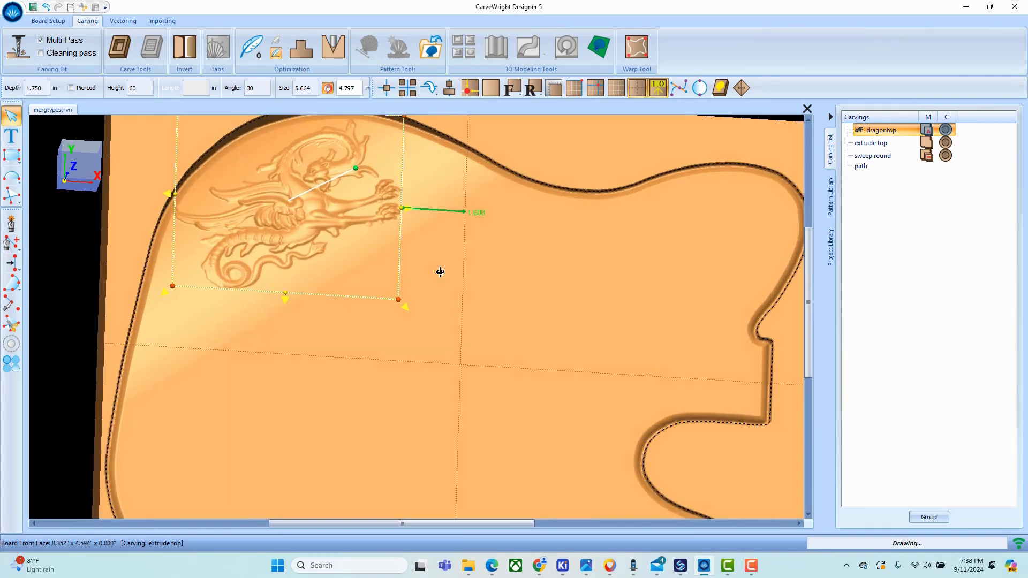
pyautogui.scroll(-2, 345, 307)
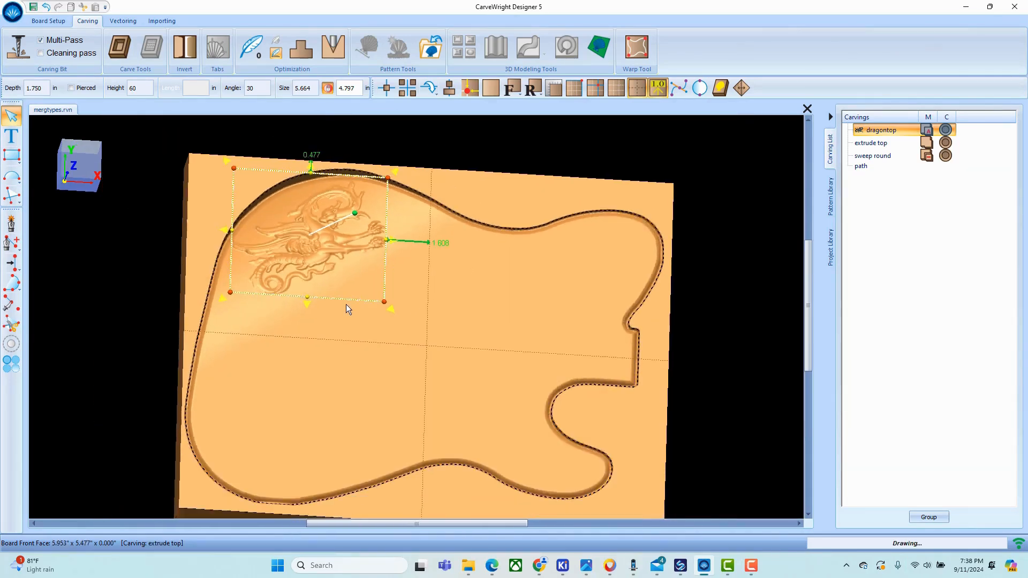
pyautogui.scroll(-2, 346, 304)
pyautogui.moveTo(305, 317); pyautogui.dragTo(332, 338, button='middle')
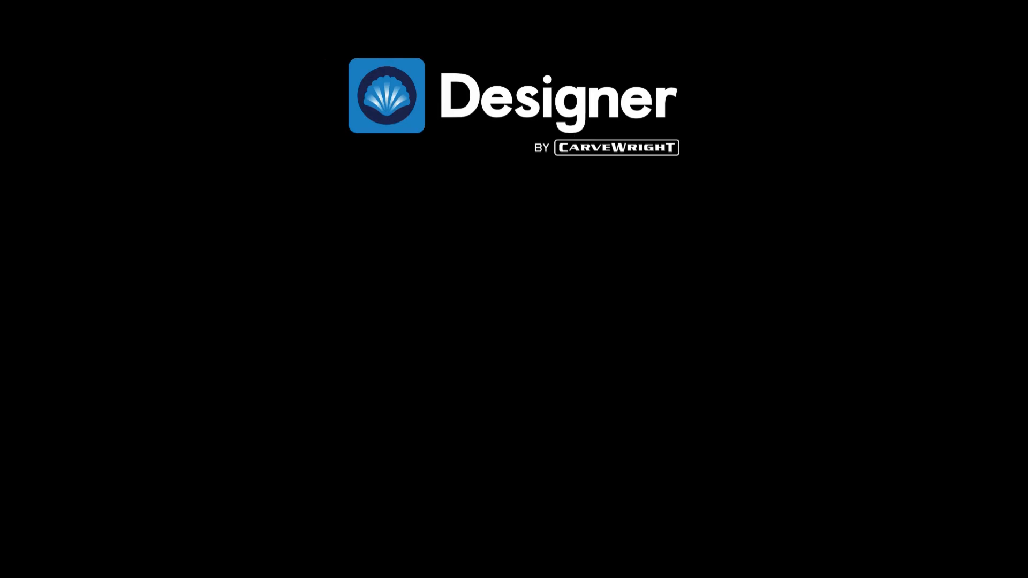